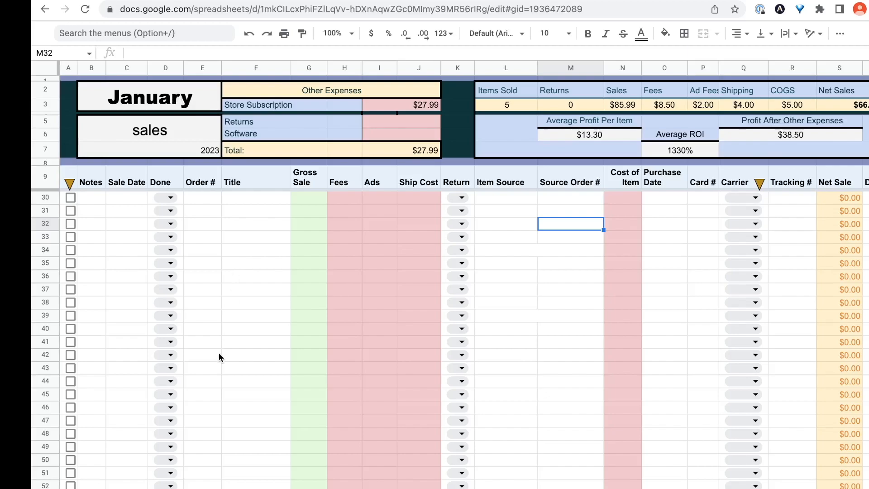
# Enter 2/1/2023 as the sale date in the first empty sales row, row 16.
pyautogui.click(121, 271)
pyautogui.click(119, 239)
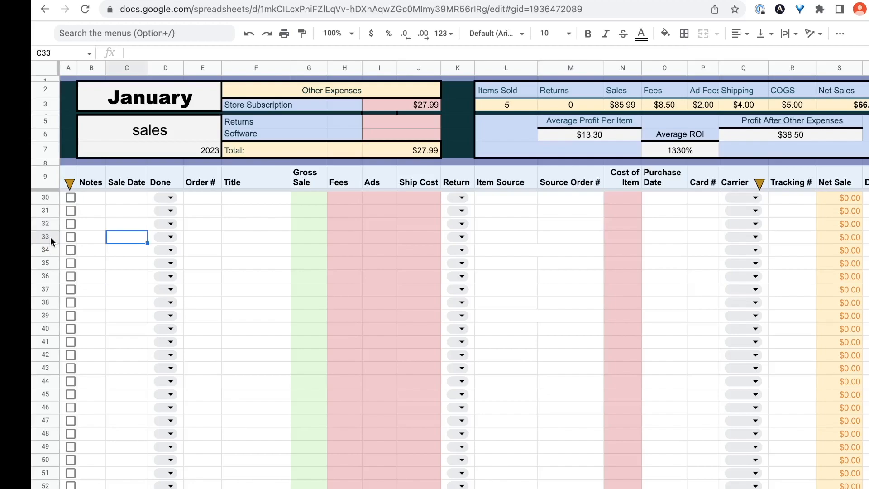
pyautogui.scroll(5, 115, 225)
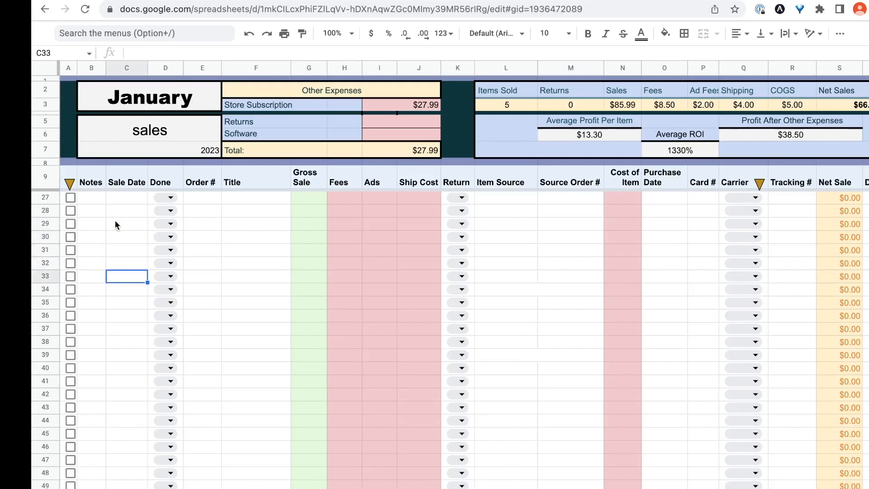
pyautogui.scroll(4, 115, 221)
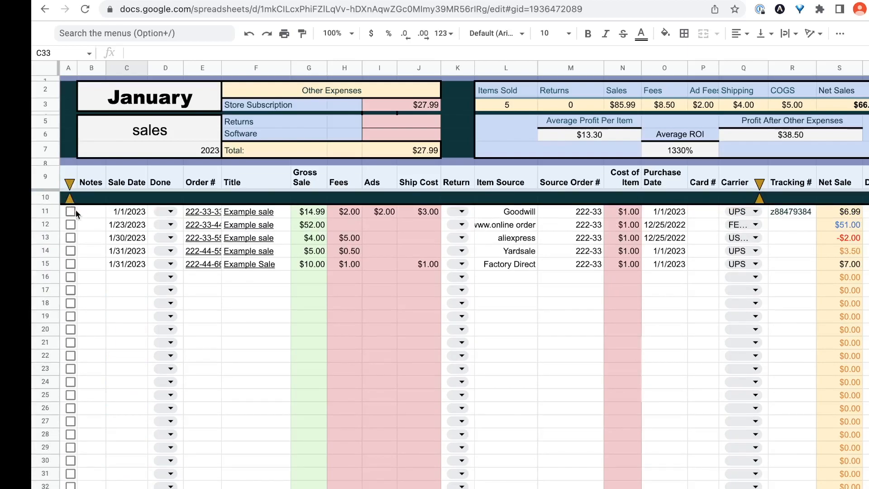
pyautogui.scroll(-1, 92, 271)
pyautogui.scroll(1, 92, 272)
pyautogui.click(131, 276)
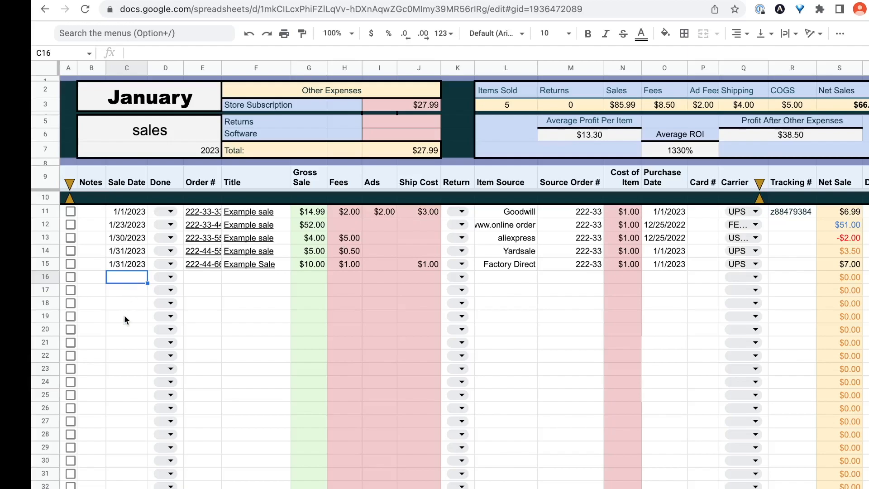
pyautogui.doubleClick(127, 276)
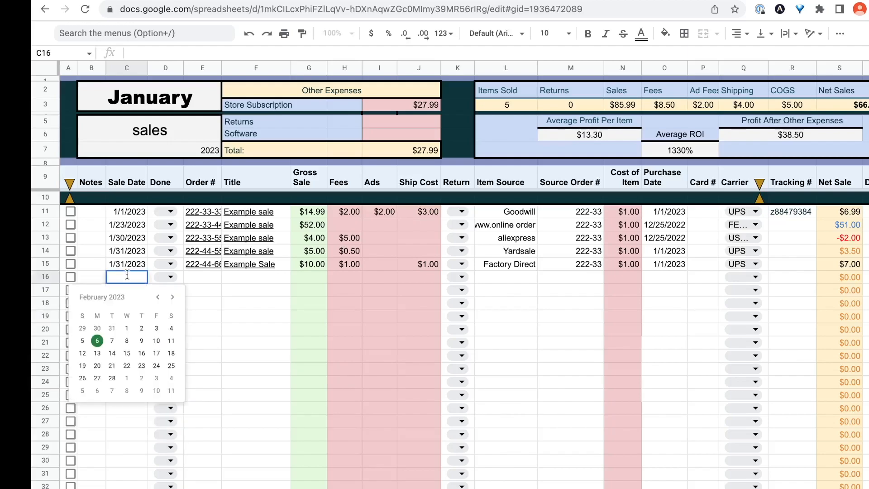
pyautogui.click(127, 329)
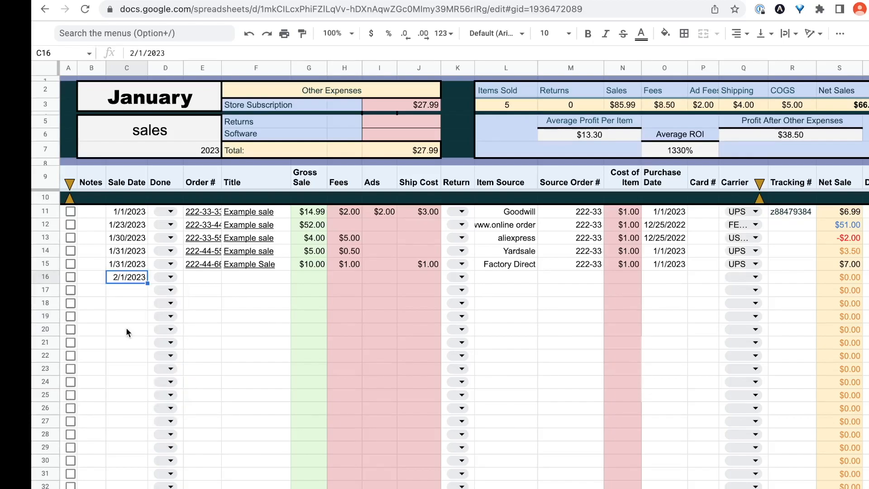
# Enter the order number for row 16 and give the sale the title Yellow Socks.
pyautogui.click(203, 281)
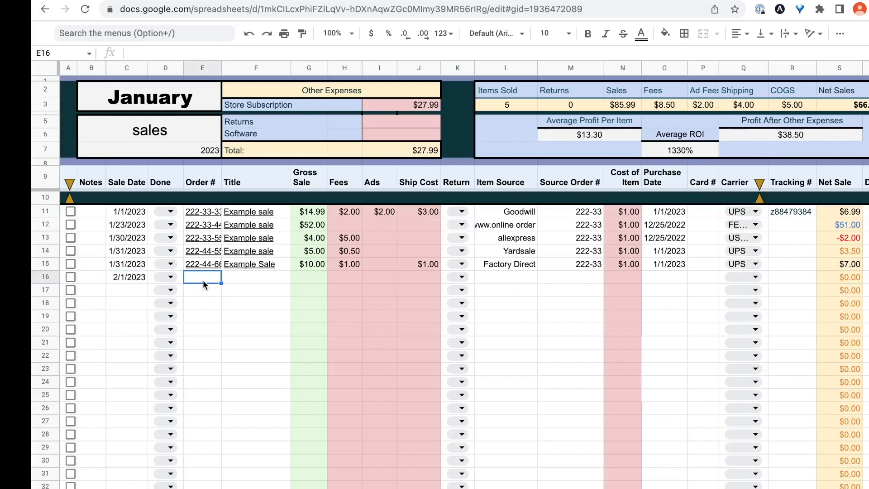
pyautogui.write('222-333-555')
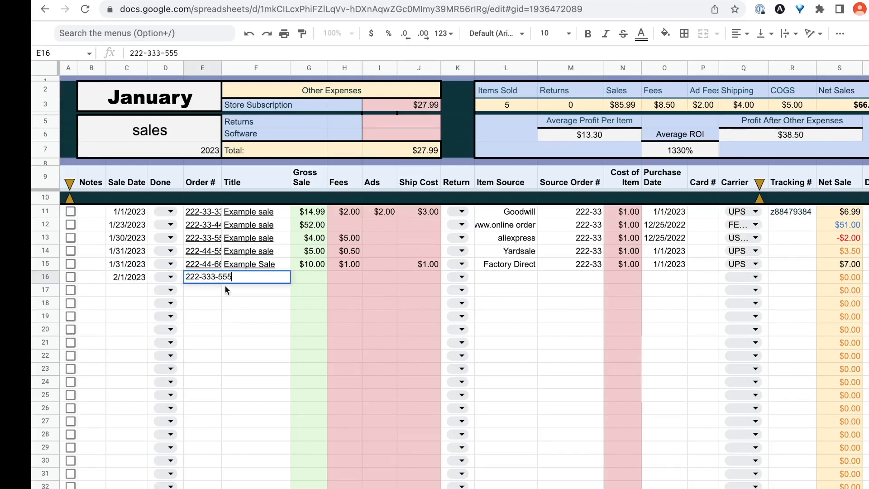
pyautogui.click(245, 293)
pyautogui.click(273, 278)
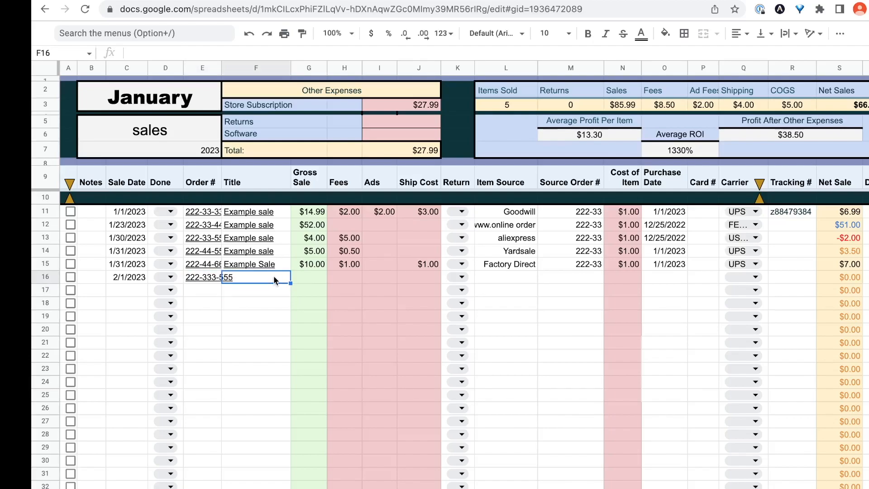
pyautogui.write('Yellow Socks')
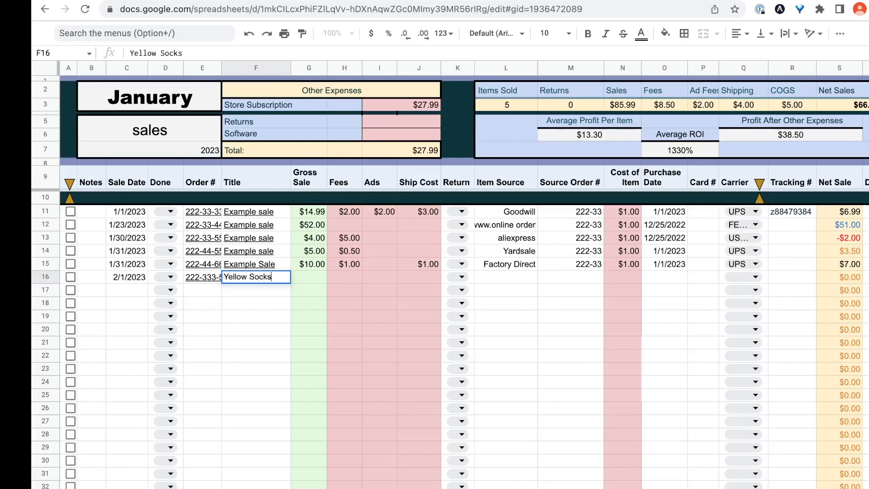
# Enter a gross sale of 14.99 and fees of 0.20 for the Yellow Socks sale.
pyautogui.click(310, 276)
pyautogui.write('1')
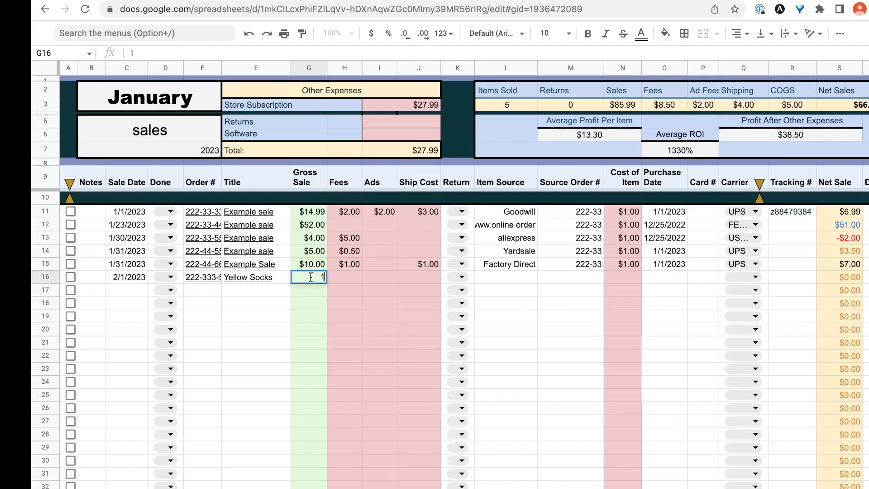
pyautogui.write('4.99')
pyautogui.click(340, 280)
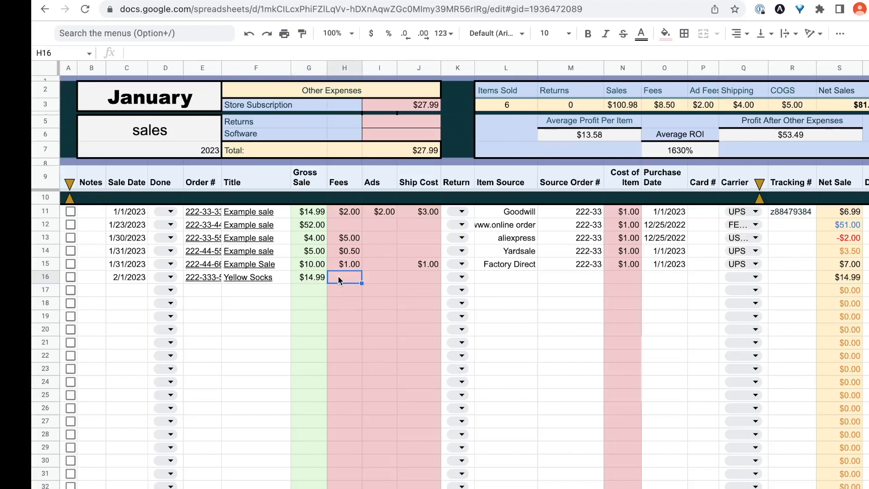
pyautogui.write('.2')
# Enter an ad cost of 0.20 and a shipping cost of 3.75 for the Yellow Socks sale.
pyautogui.click(378, 277)
pyautogui.write('.2')
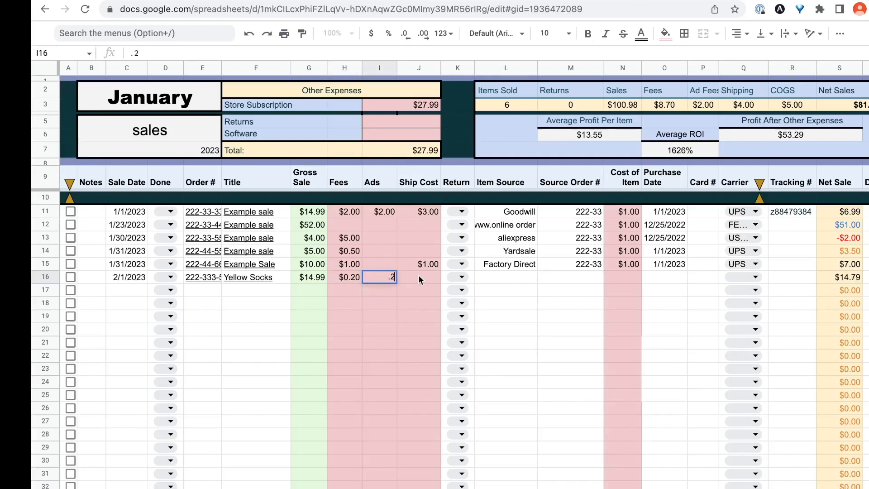
pyautogui.click(422, 278)
pyautogui.write('3')
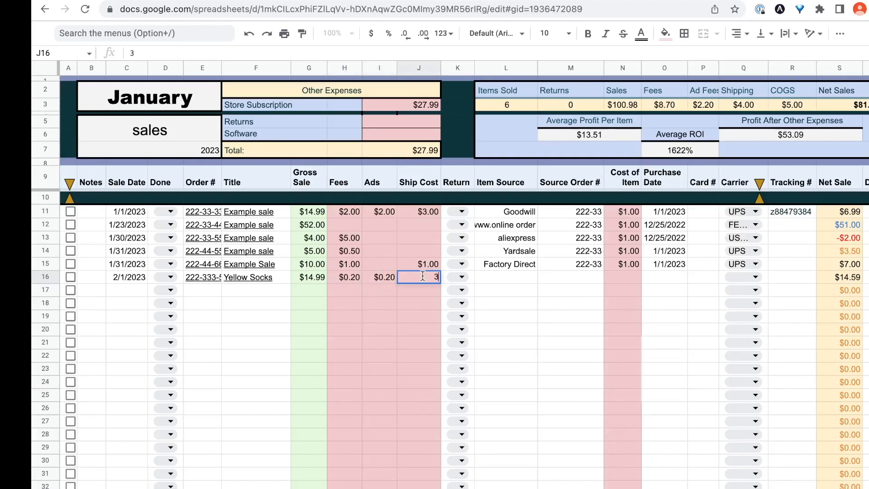
pyautogui.write('.75')
# Set the item source of the Yellow Socks sale to Goodwill and its purchase date to 1/1/2023.
pyautogui.click(504, 277)
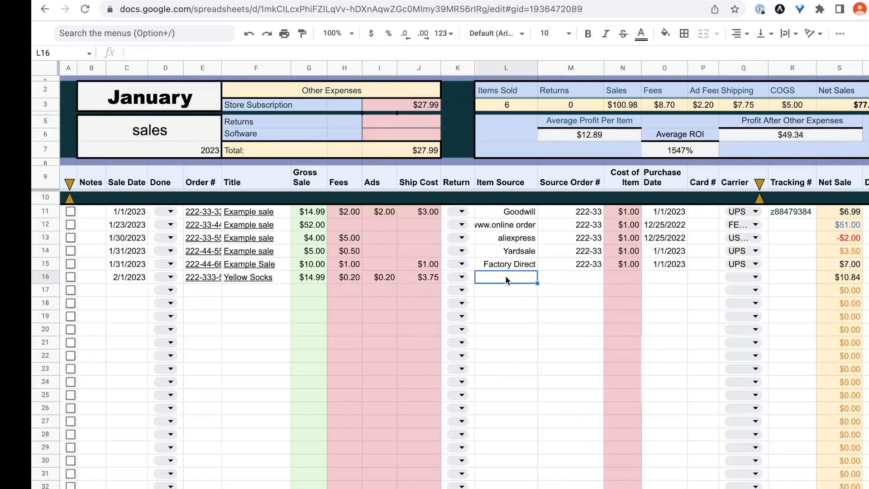
pyautogui.write('Goodwill')
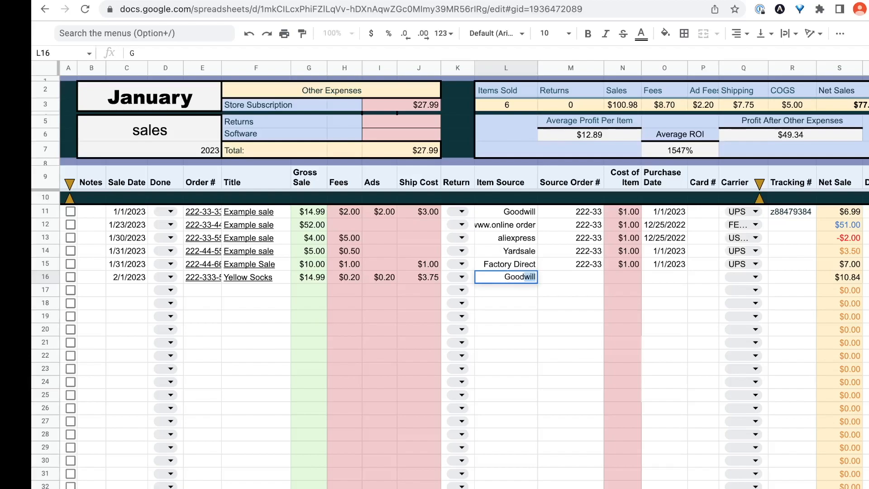
pyautogui.click(563, 275)
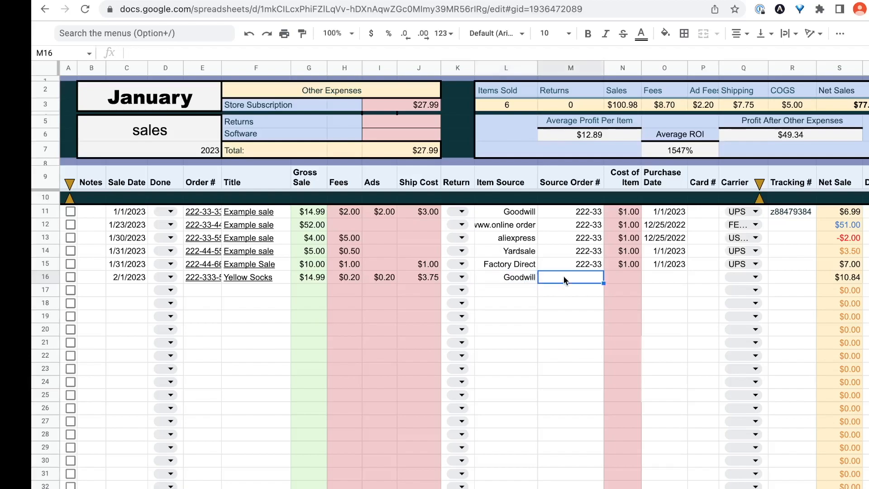
pyautogui.click(614, 277)
pyautogui.click(651, 281)
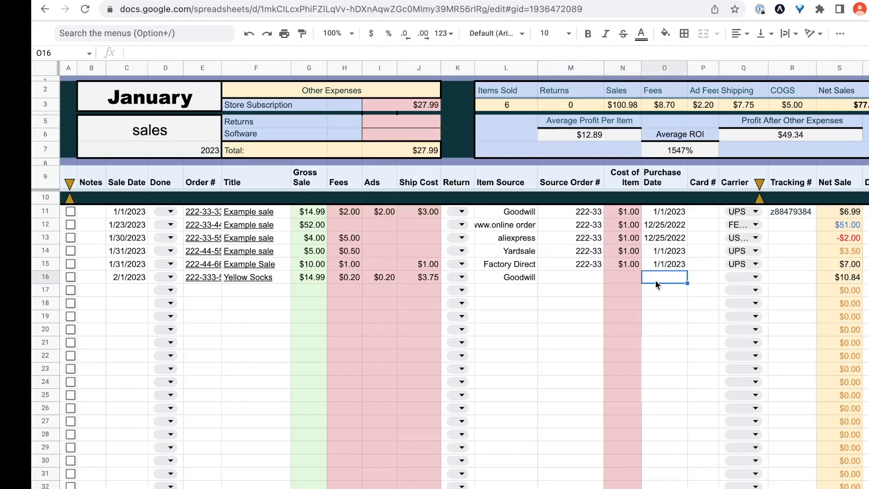
pyautogui.doubleClick(661, 277)
pyautogui.click(695, 297)
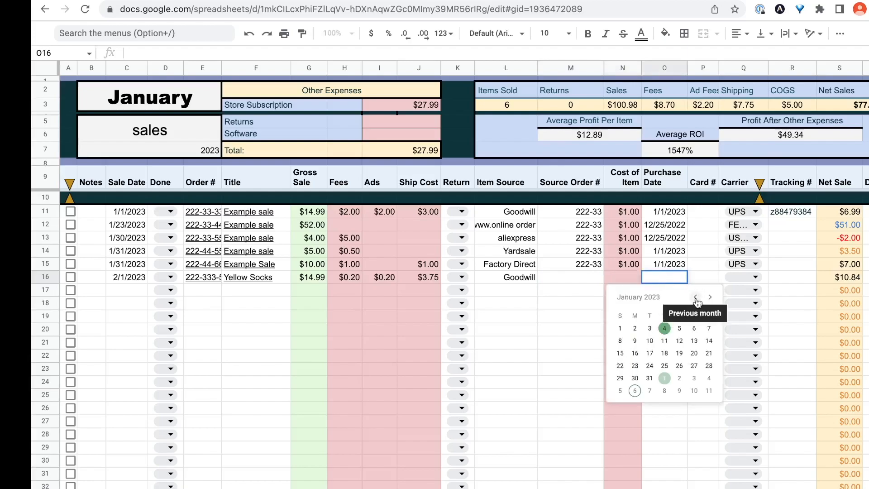
pyautogui.click(621, 329)
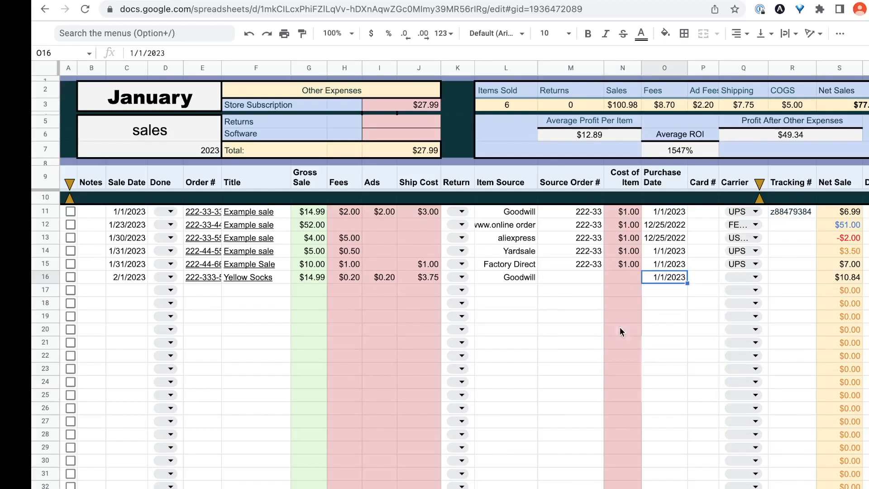
# Enter Visa as the card for the Yellow Socks sale and choose USPS as its carrier.
pyautogui.click(705, 279)
pyautogui.write('Visa')
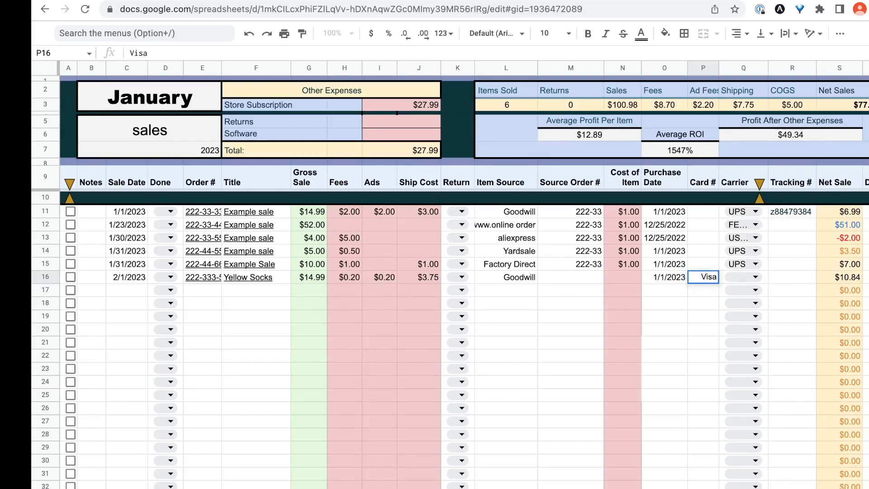
pyautogui.click(756, 278)
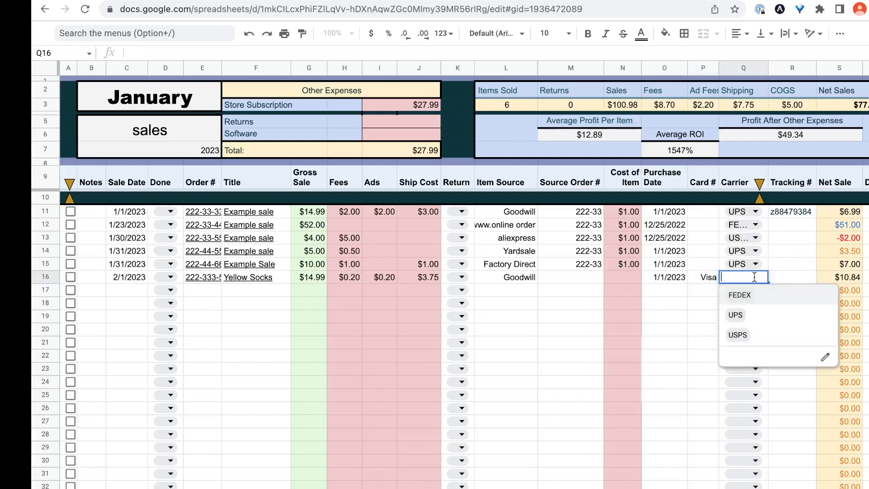
pyautogui.click(739, 335)
# Enter the tracking number of the Yellow Socks sale in row 16.
pyautogui.click(795, 277)
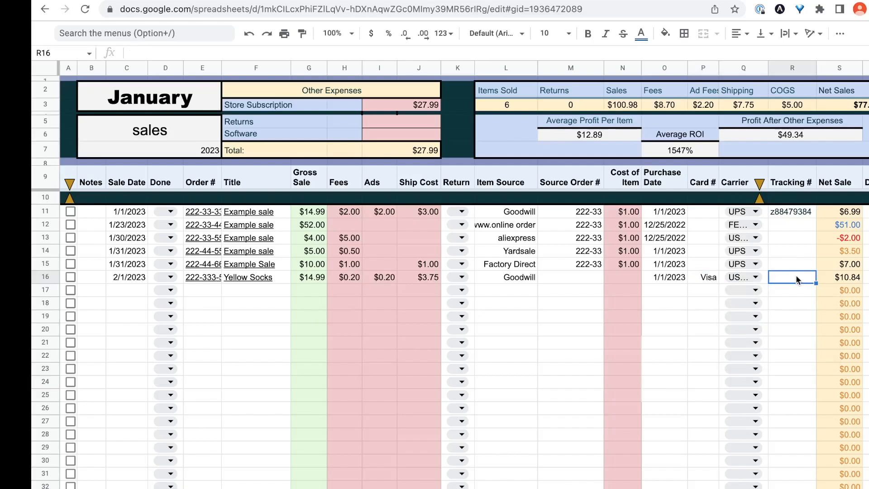
pyautogui.write('5434')
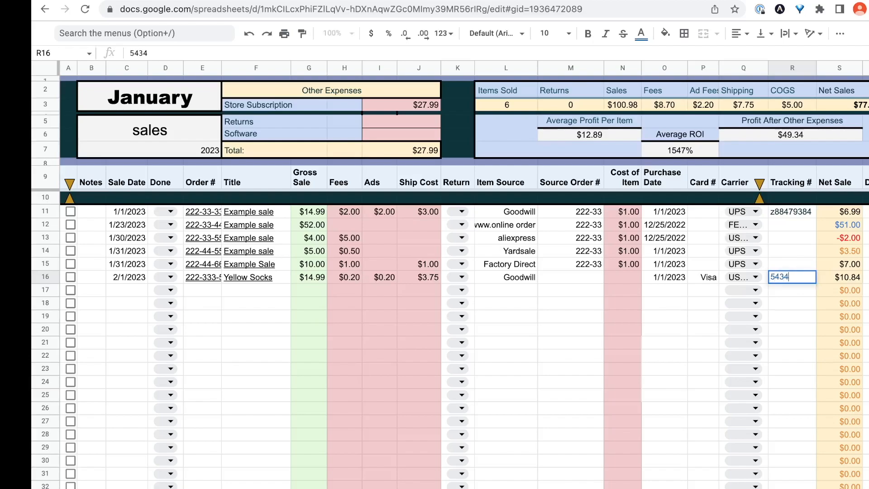
pyautogui.write('58908')
# Highlight sales rows 14 to 16 by ticking their checkboxes, leaving row 13 unticked.
pyautogui.click(70, 277)
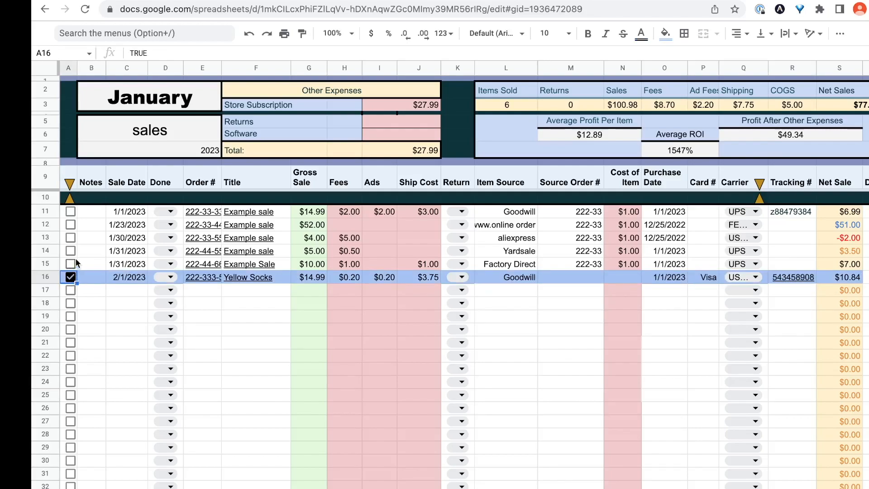
pyautogui.click(71, 264)
pyautogui.click(70, 250)
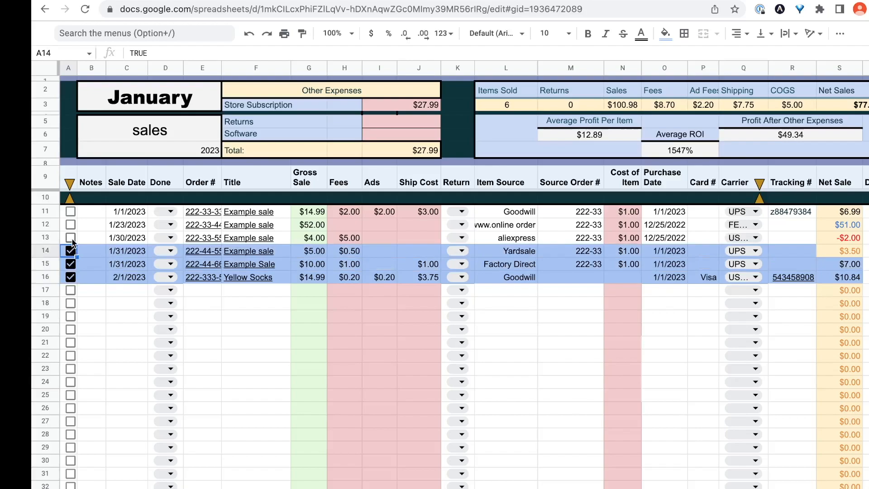
pyautogui.click(71, 238)
pyautogui.click(71, 238)
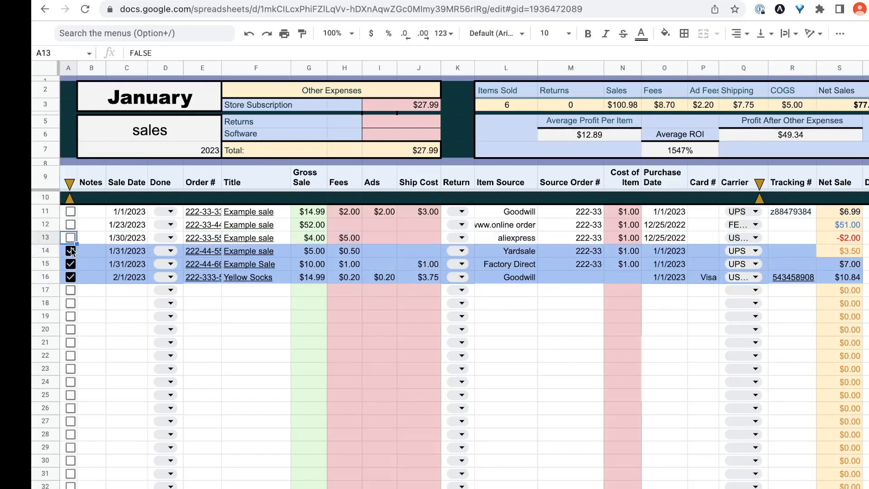
# Clear the checkboxes of rows 14 and 15 so that only row 16 stays ticked.
pyautogui.click(71, 248)
pyautogui.click(72, 261)
pyautogui.click(71, 276)
pyautogui.click(71, 275)
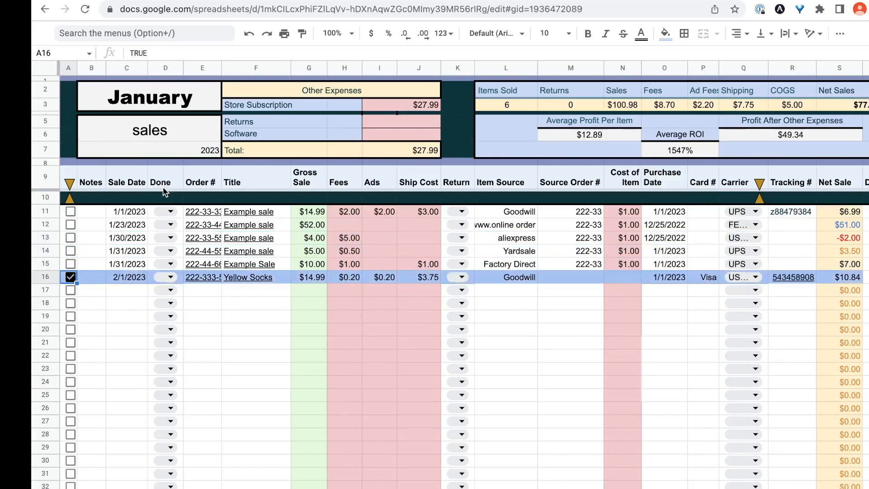
# Set the Done status of the Yellow Socks sale in row 16 to Done.
pyautogui.click(171, 276)
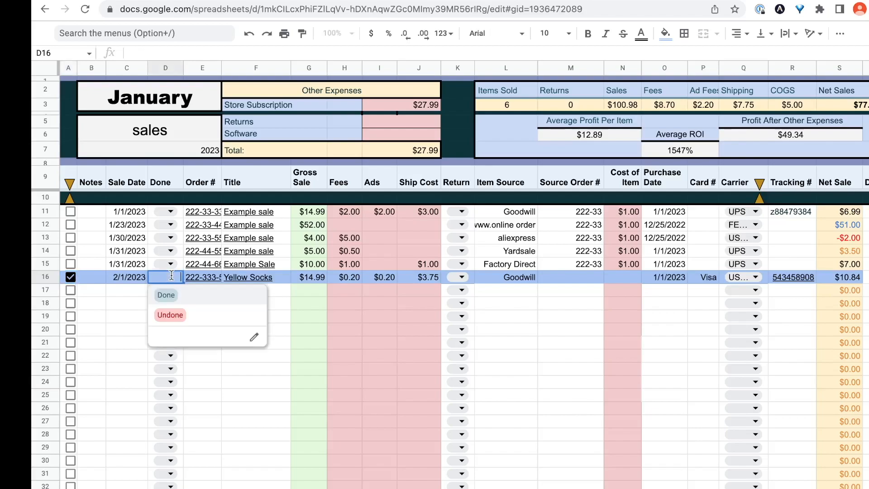
pyautogui.click(174, 298)
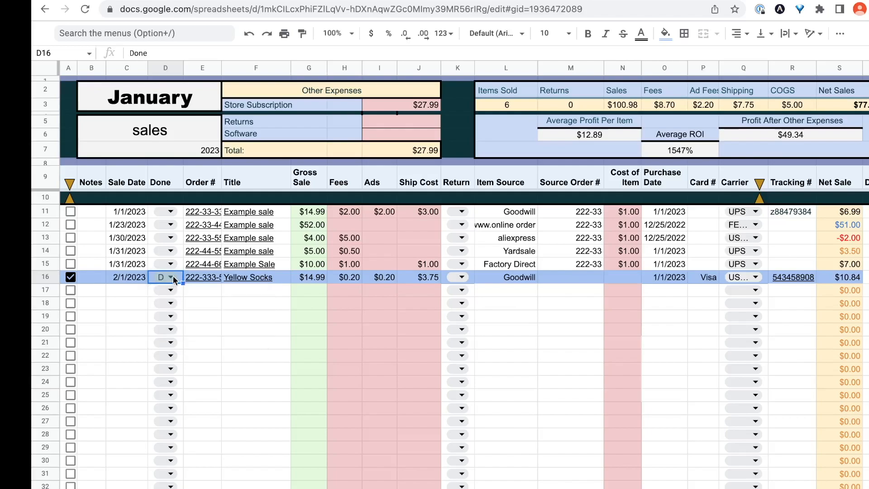
pyautogui.click(172, 277)
# Set the Done status of the example sale in row 14 to Undone.
pyautogui.click(170, 251)
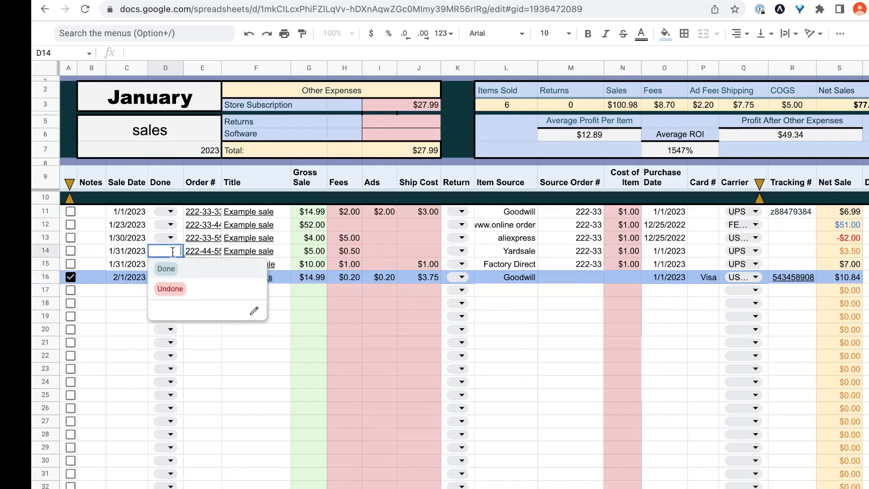
pyautogui.click(170, 289)
pyautogui.doubleClick(171, 250)
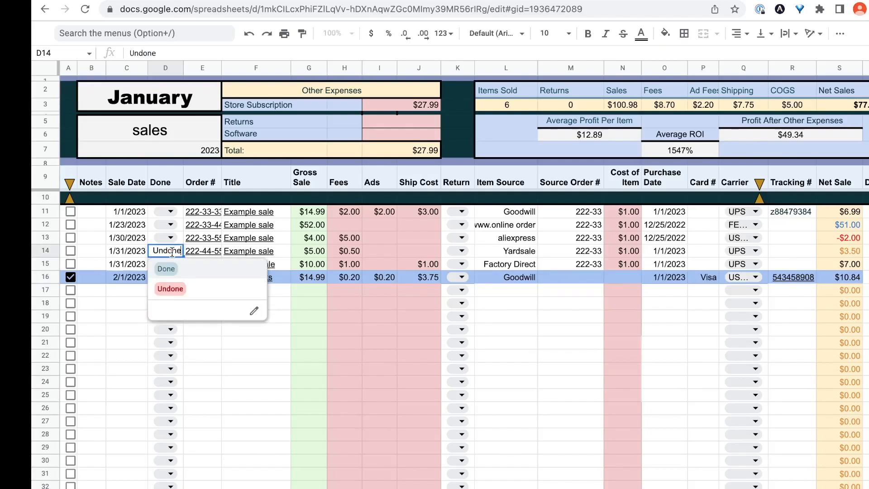
pyautogui.click(206, 323)
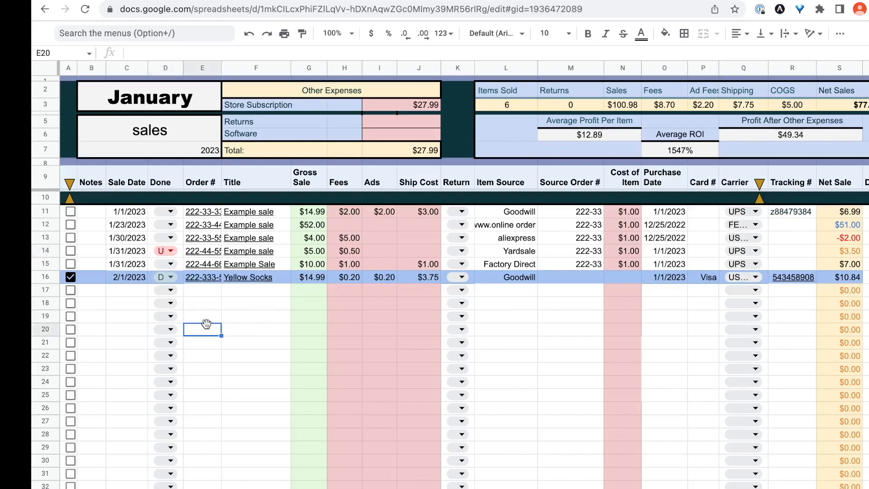
# Open the dropdown rule behind the Yellow Socks sale's Done cell in row 16 for editing.
pyautogui.doubleClick(175, 276)
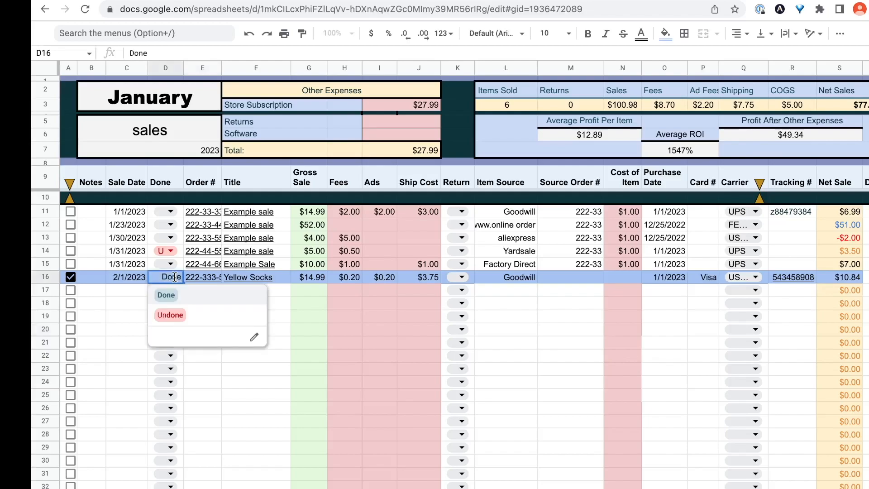
pyautogui.click(255, 337)
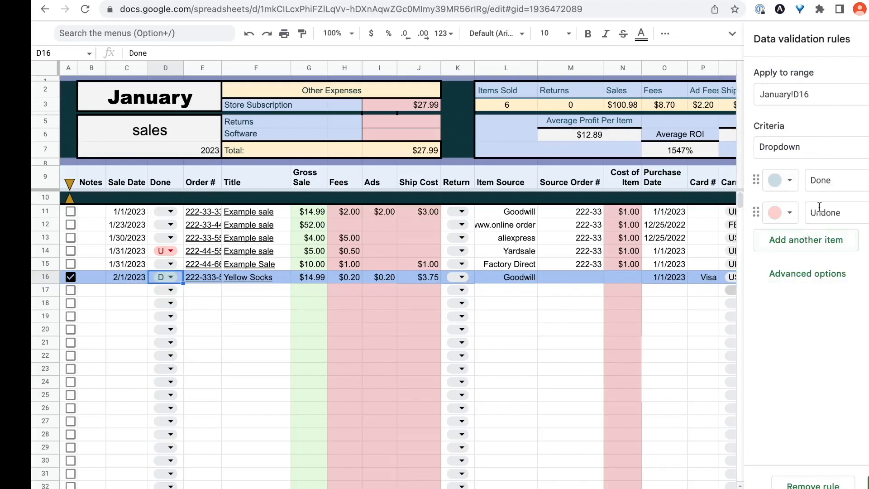
pyautogui.click(836, 181)
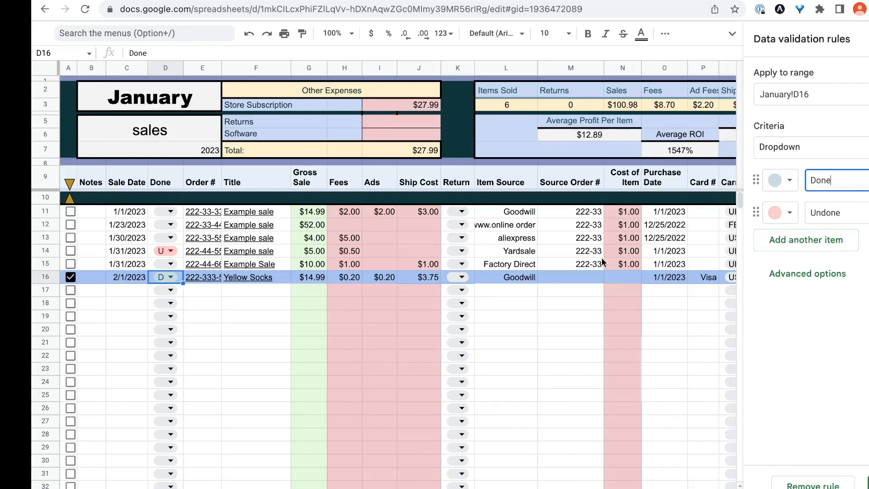
# Rename the Done column header in row 9 as Store.
pyautogui.click(168, 189)
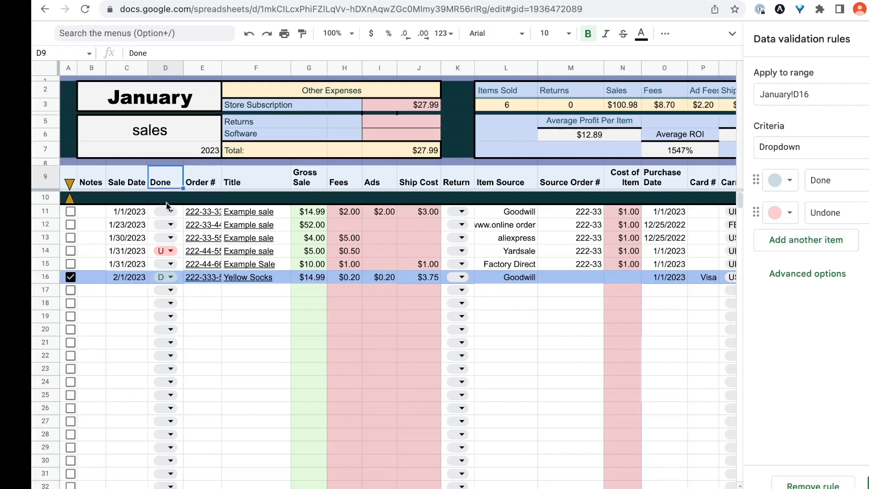
pyautogui.press('Delete')
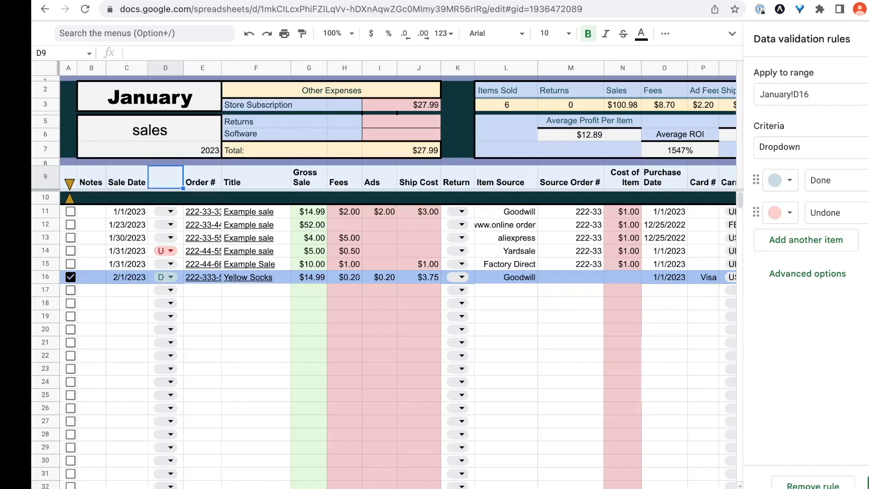
pyautogui.write('Store')
# Replace the dropdown rule's Done option with Ebay.
pyautogui.click(837, 184)
pyautogui.press('BackSpace')
pyautogui.press('BackSpace')
pyautogui.press('BackSpace')
pyautogui.press('BackSpace')
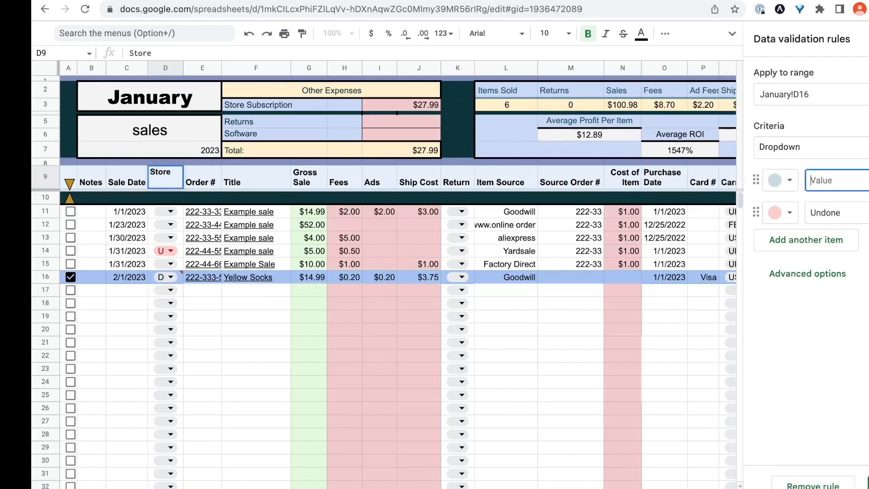
pyautogui.write('Ebay')
# Replace the dropdown rule's Undone option with Etsy.
pyautogui.click(848, 213)
pyautogui.press('BackSpace')
pyautogui.press('BackSpace')
pyautogui.press('BackSpace')
pyautogui.press('BackSpace')
pyautogui.press('BackSpace')
pyautogui.press('BackSpace')
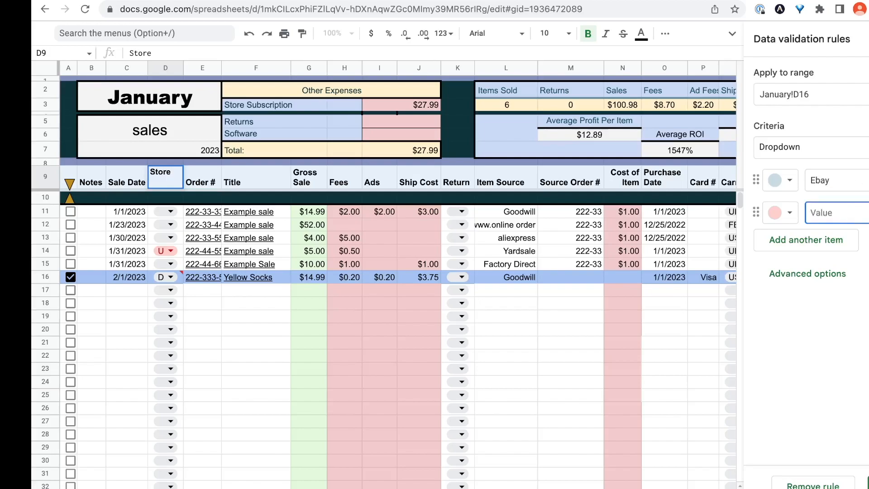
pyautogui.write('Etsy')
# Add a third dropdown option named Poshmark and colour it dark brown.
pyautogui.click(838, 240)
pyautogui.write('Poshmar')
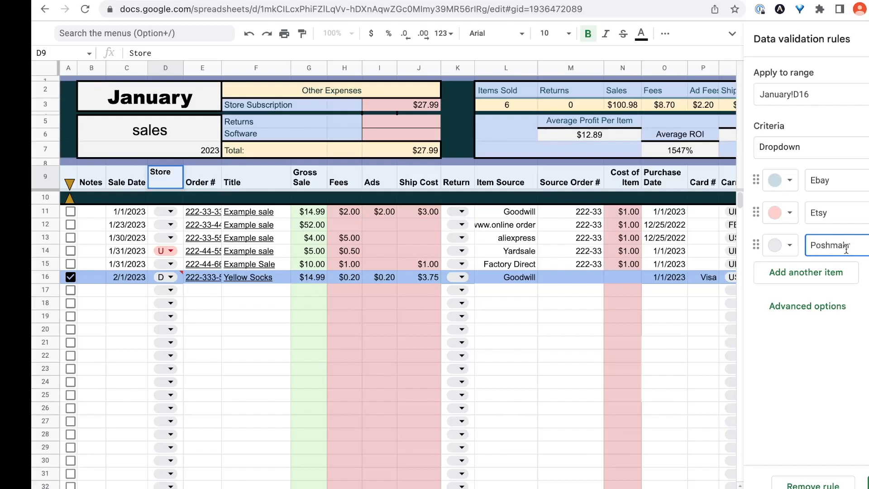
pyautogui.write('k')
pyautogui.press('Tab')
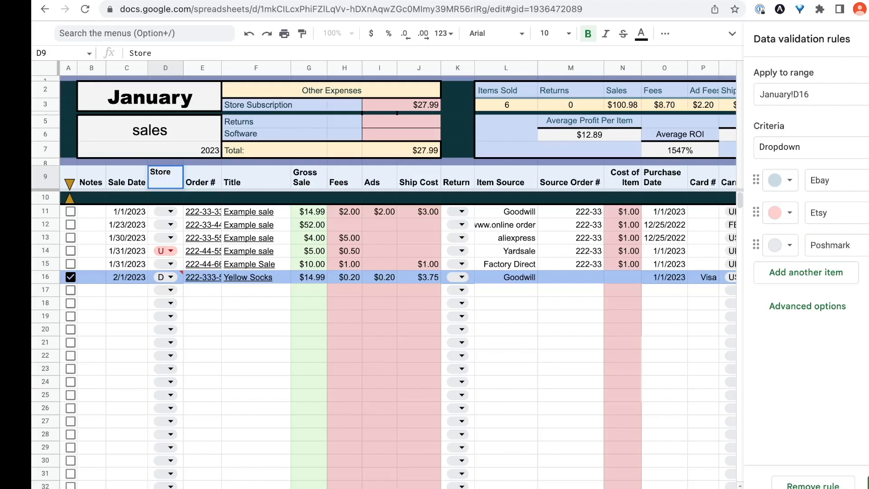
pyautogui.click(778, 247)
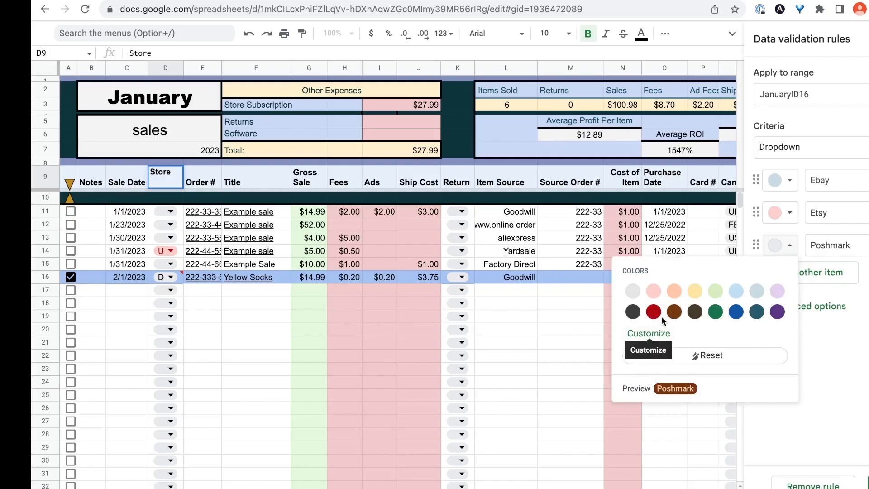
pyautogui.click(674, 311)
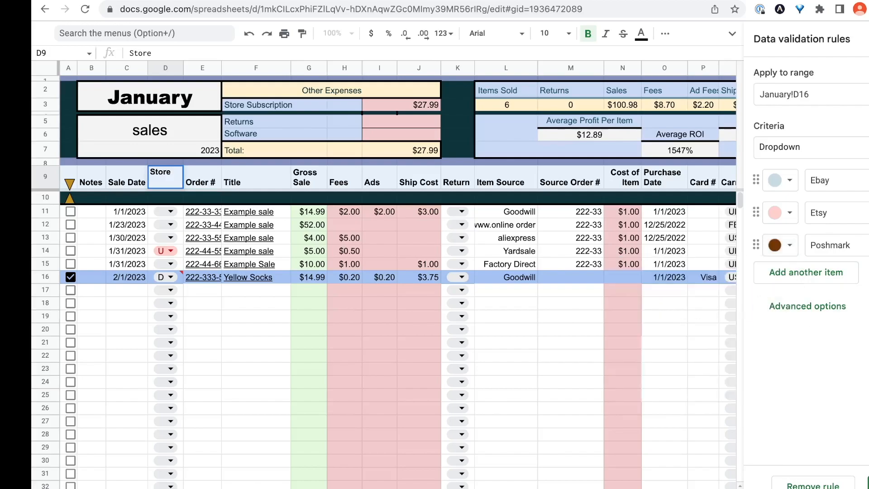
# Save the dropdown rule for all matching dropdowns in the column and close the data validation rules.
pyautogui.click(867, 485)
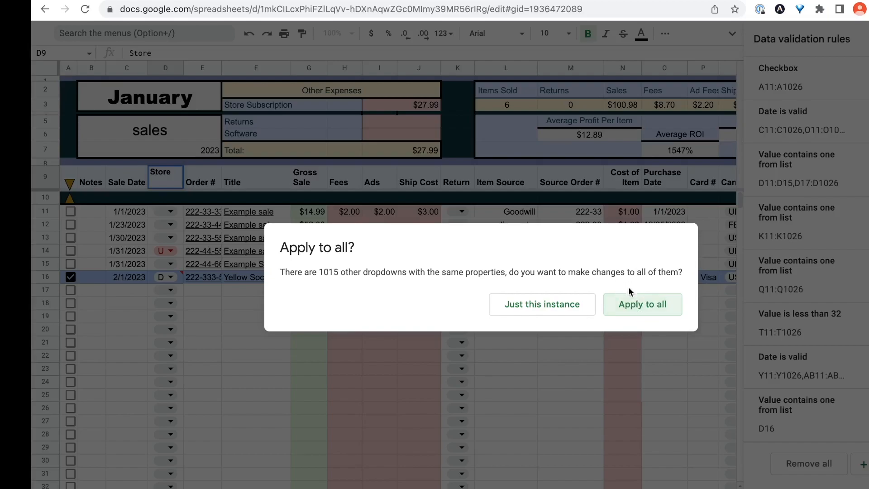
pyautogui.click(635, 307)
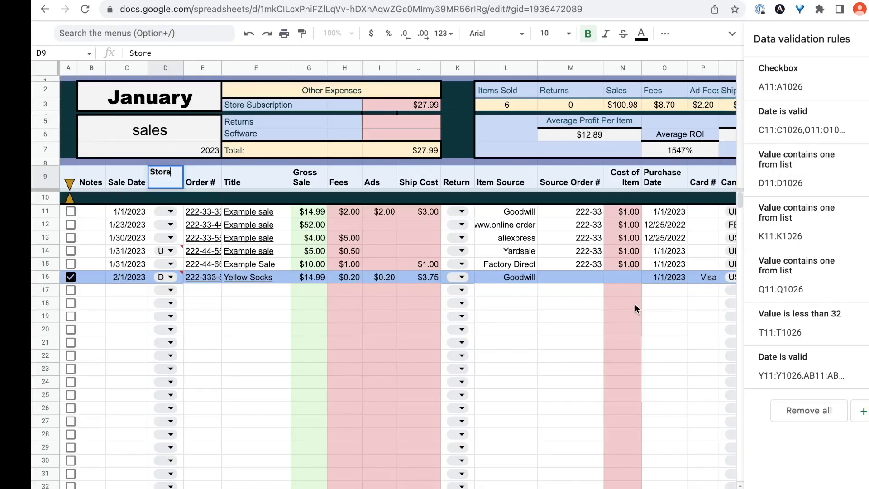
pyautogui.click(868, 39)
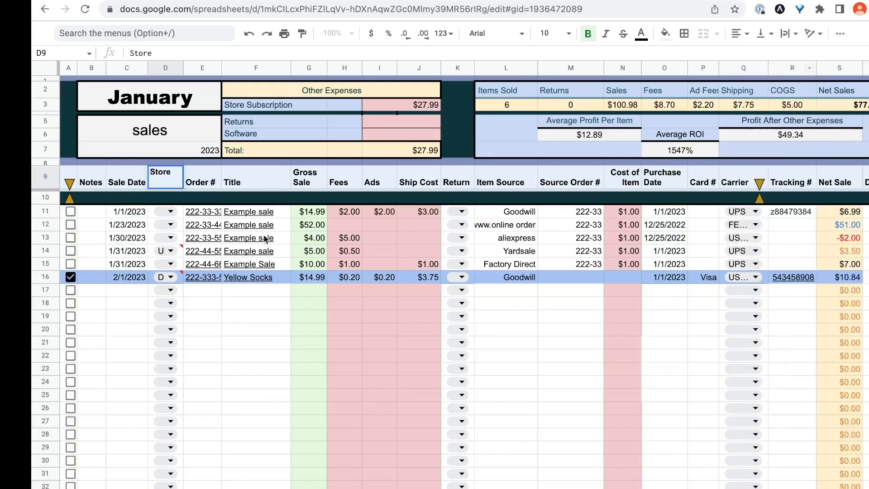
# Set the Store of the sales in rows 12 and 13 to Ebay, row 14 to Etsy and row 15 to Poshmark.
pyautogui.click(171, 227)
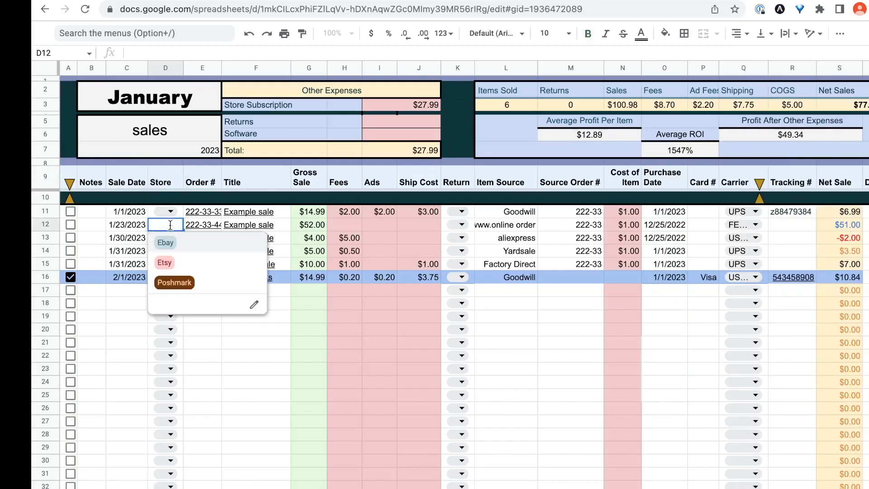
pyautogui.click(167, 244)
pyautogui.click(170, 238)
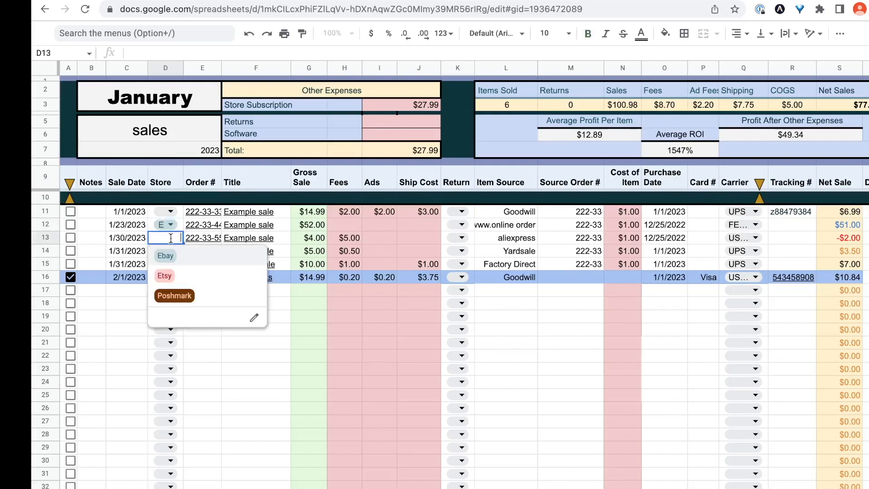
pyautogui.click(169, 264)
pyautogui.click(171, 252)
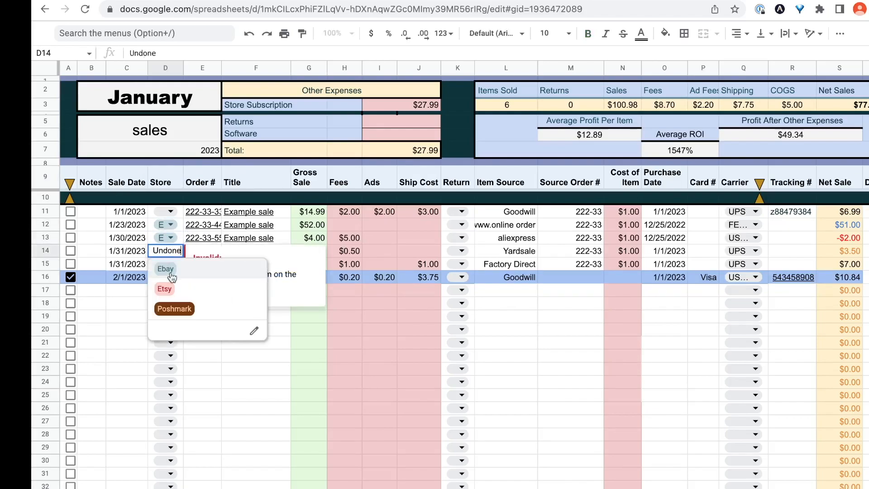
pyautogui.click(167, 290)
pyautogui.click(171, 264)
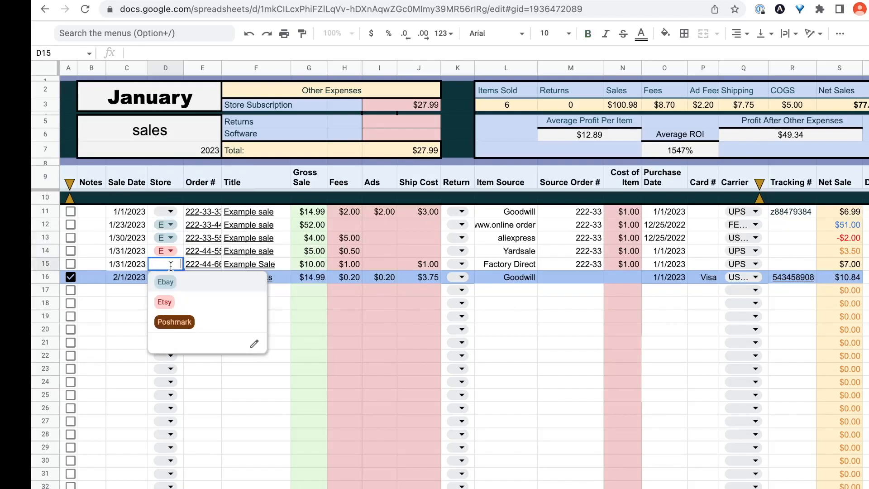
pyautogui.click(175, 322)
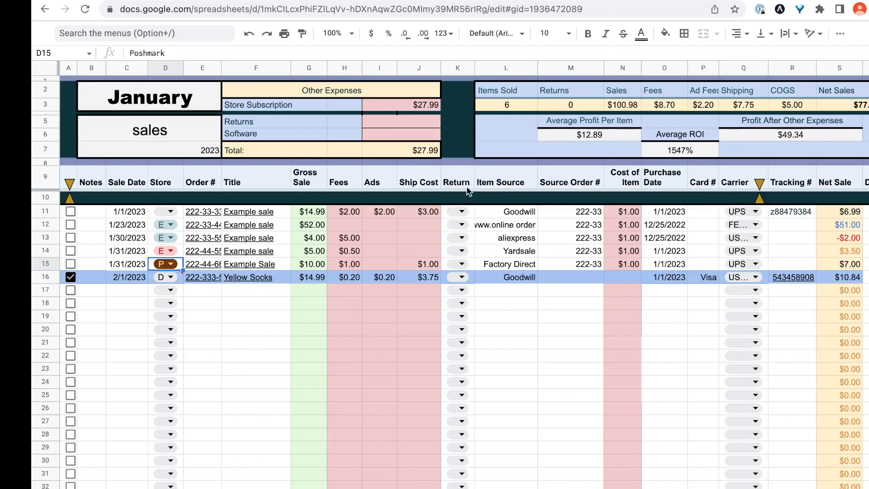
# Set the Return status of the example sale in row 11 to To do and review the other return options.
pyautogui.click(462, 211)
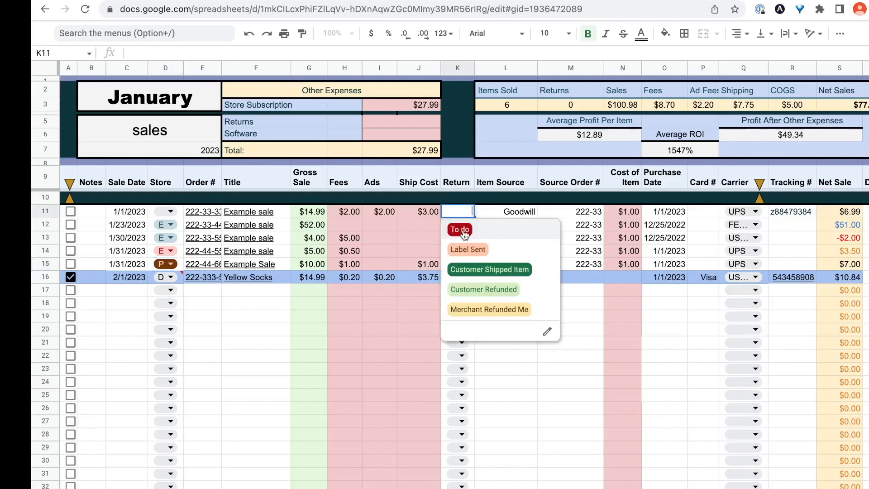
pyautogui.click(460, 230)
pyautogui.doubleClick(468, 211)
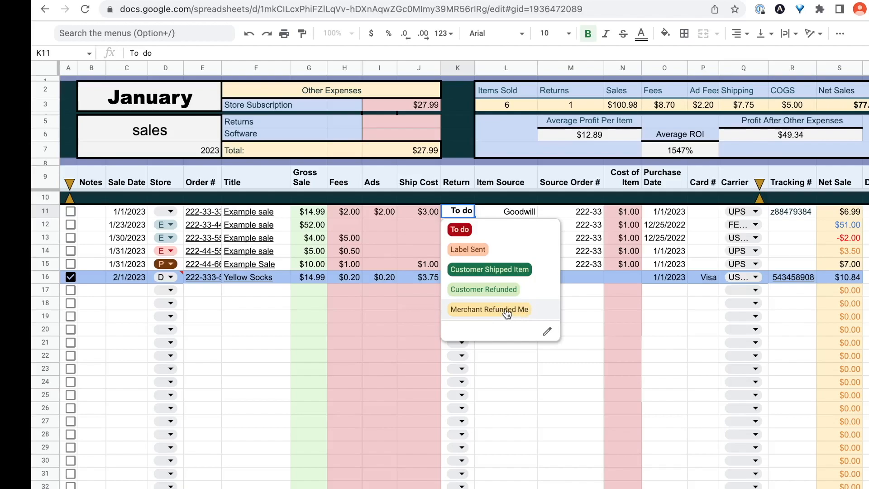
pyautogui.click(580, 290)
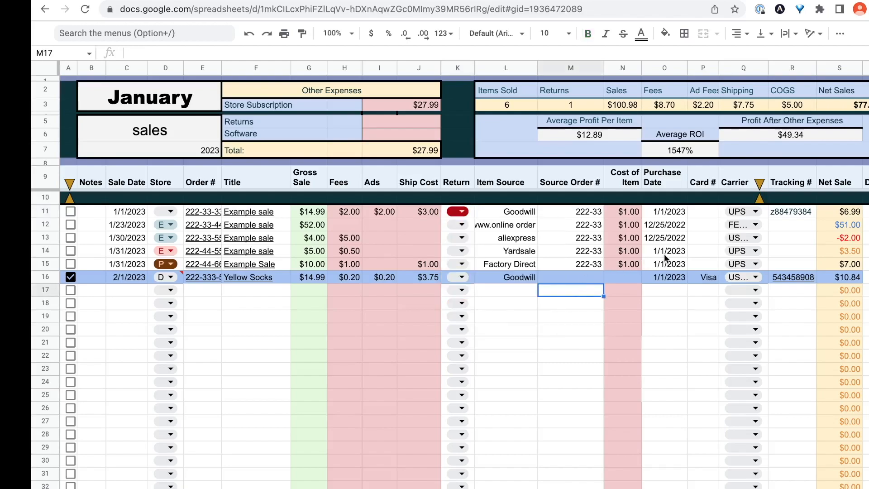
# Examine the Returns and Refunds section's Return Date, Refund Amount and COGS Adjustment cells for row 11.
pyautogui.hscroll(6, 664, 256)
pyautogui.hscroll(5, 664, 254)
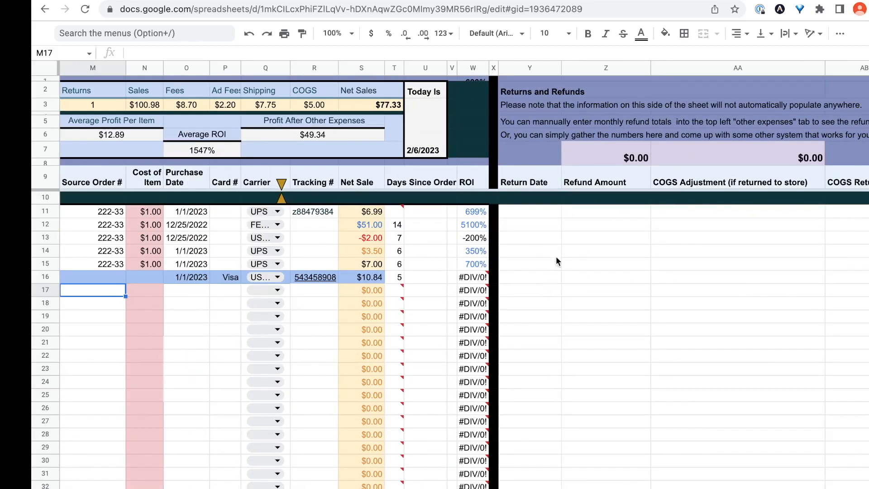
pyautogui.doubleClick(536, 213)
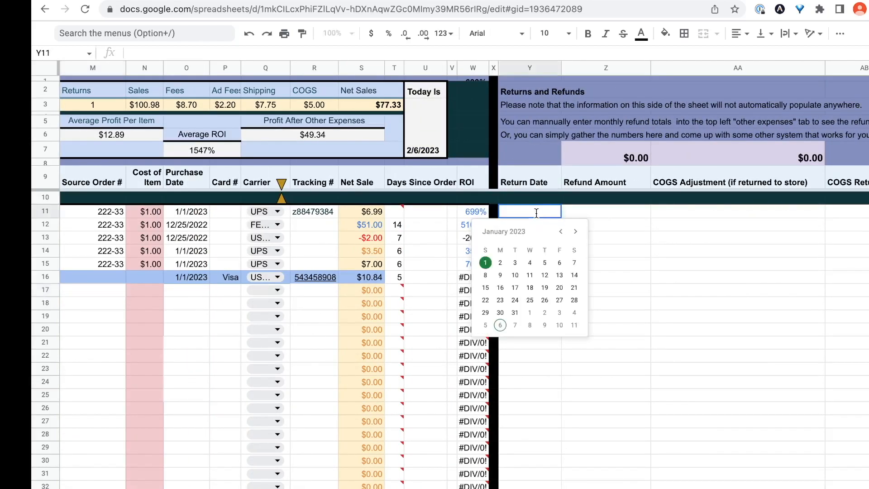
pyautogui.click(621, 211)
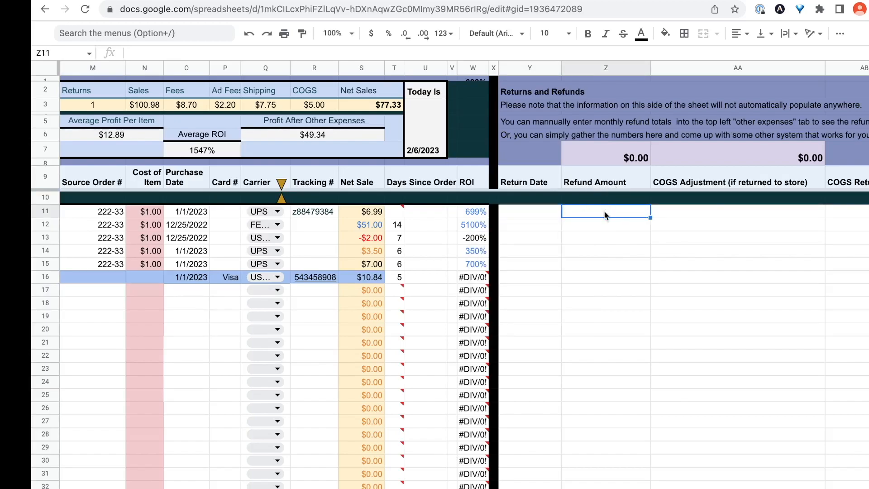
pyautogui.click(713, 212)
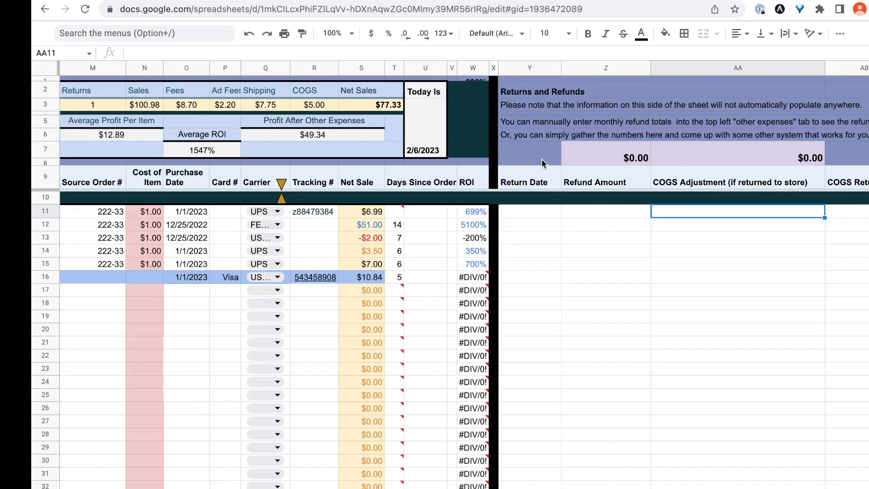
pyautogui.hscroll(-10, 542, 158)
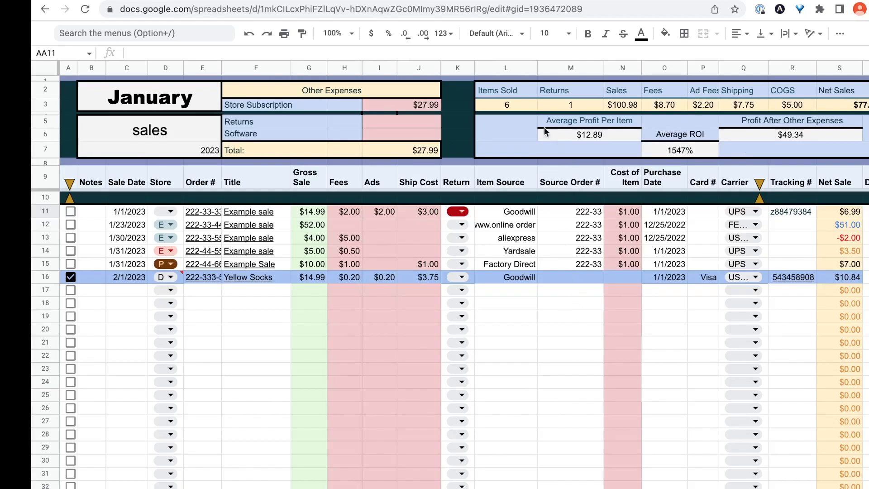
# Clear the Return status of the example sale in row 11.
pyautogui.moveTo(516, 107)
pyautogui.click(463, 211)
pyautogui.press('BackSpace')
pyautogui.press('BackSpace')
pyautogui.press('BackSpace')
pyautogui.press('BackSpace')
pyautogui.press('BackSpace')
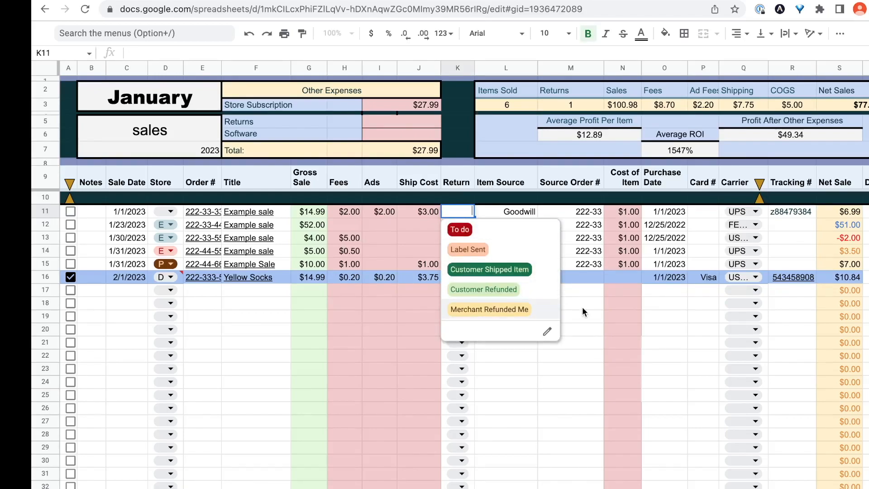
pyautogui.click(582, 306)
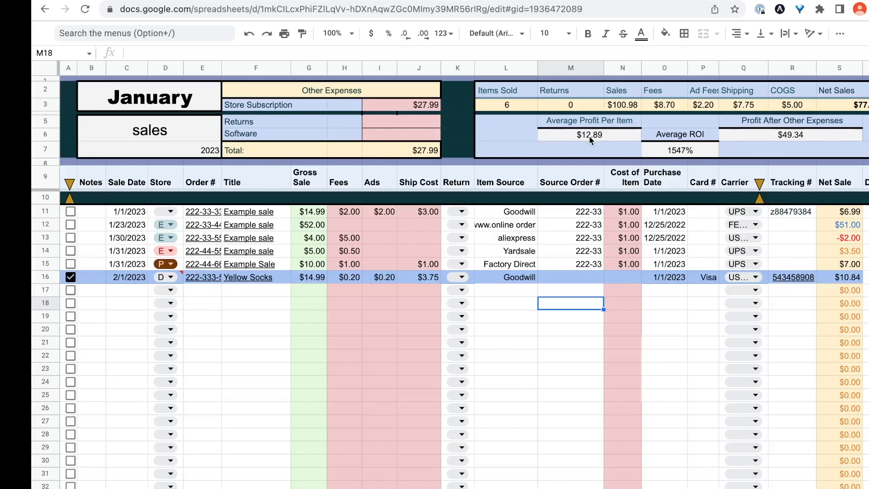
# Examine the Average ROI formula in the summary and the Net Sale cells of rows 12 to 15.
pyautogui.click(668, 155)
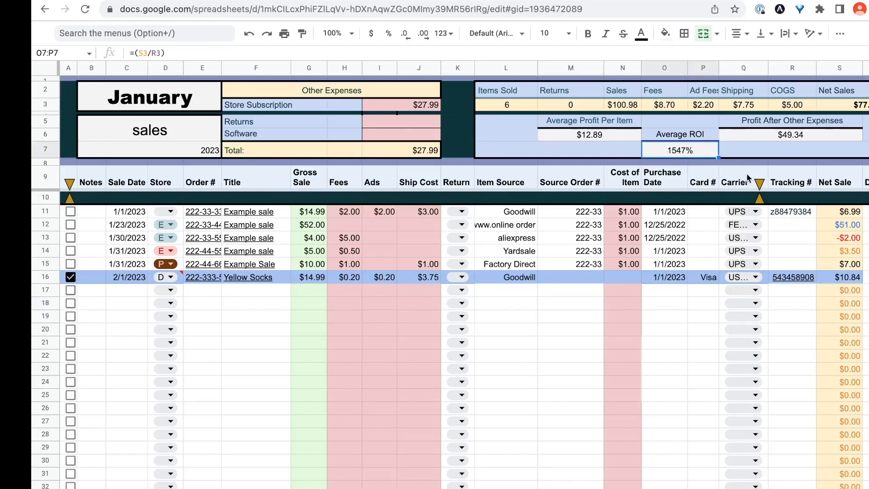
pyautogui.hscroll(5, 733, 237)
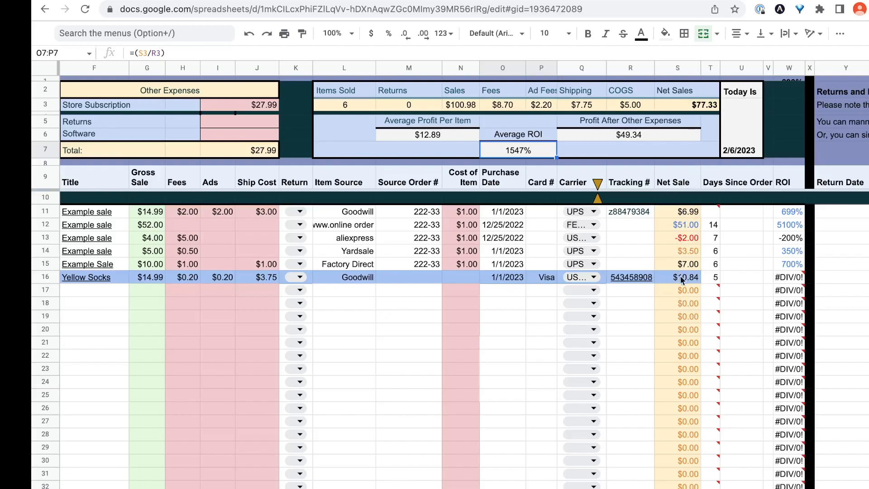
pyautogui.click(688, 240)
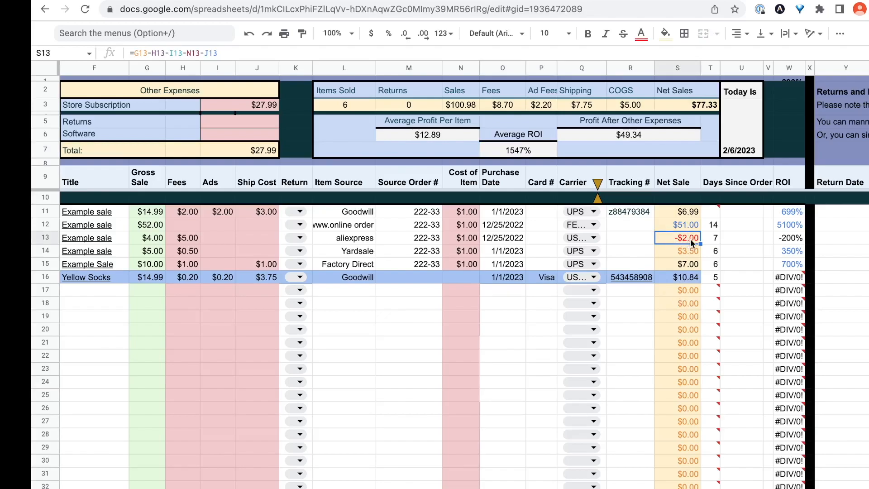
pyautogui.click(689, 251)
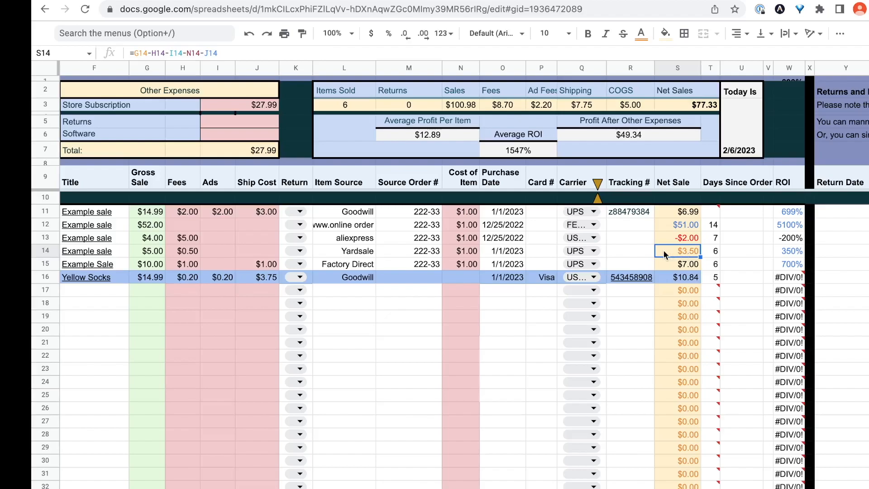
pyautogui.click(696, 267)
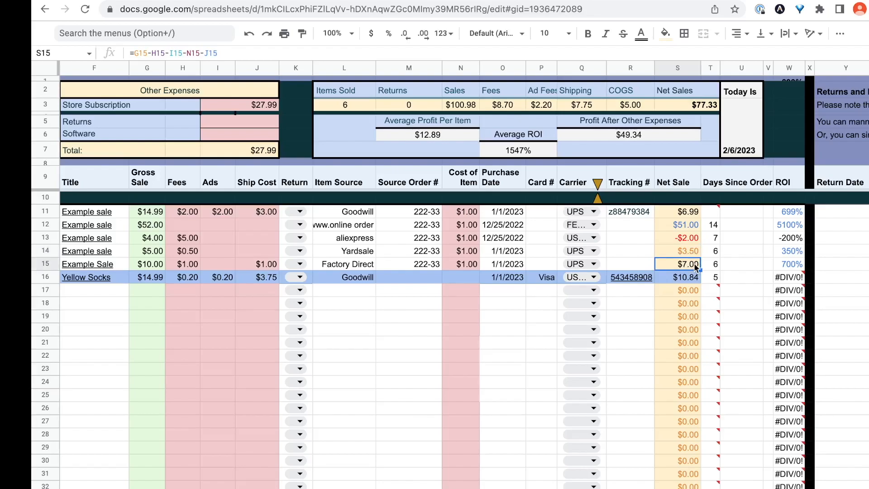
pyautogui.click(692, 227)
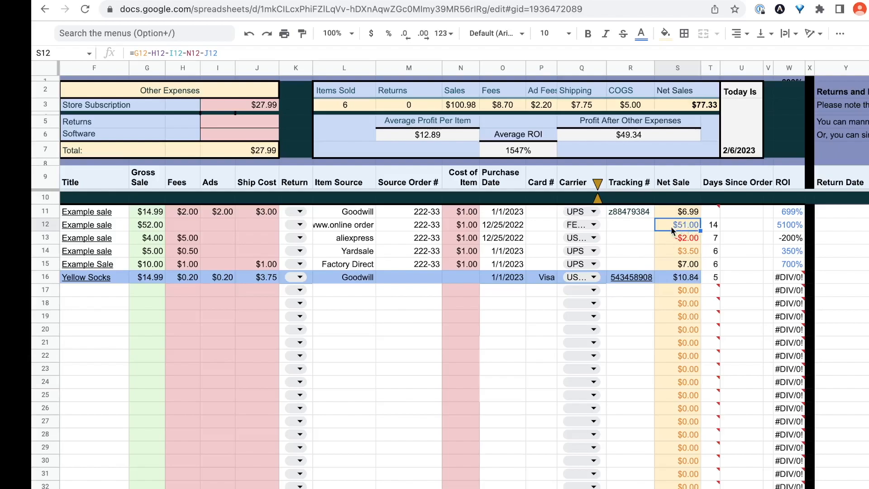
# Examine the Store Subscription, Returns and Software amount cells in the January Other Expenses section.
pyautogui.hscroll(-5, 653, 232)
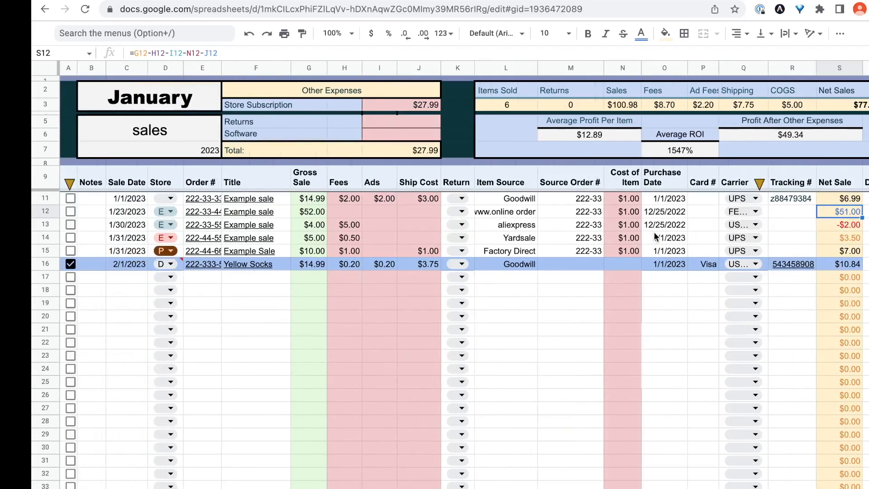
pyautogui.click(401, 107)
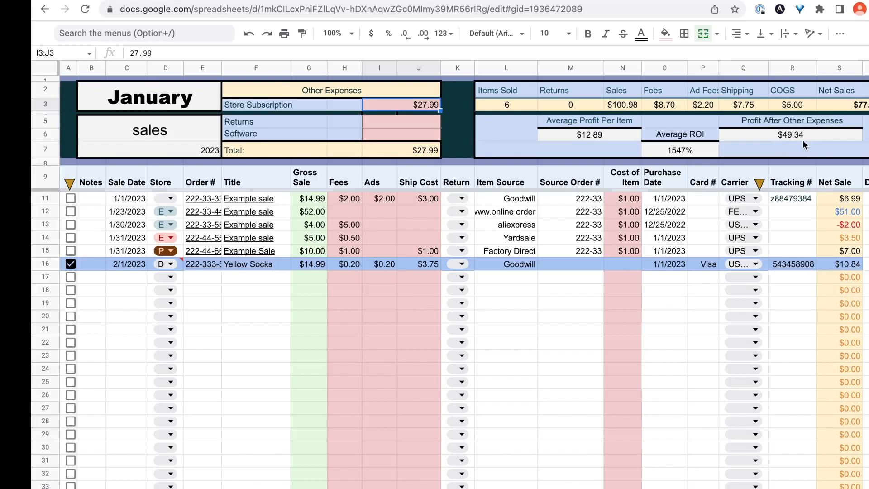
pyautogui.moveTo(480, 98)
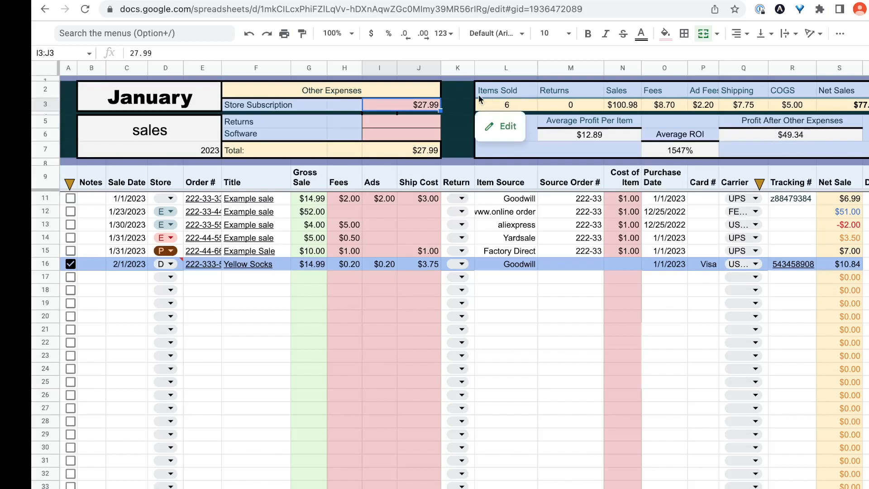
pyautogui.click(411, 123)
pyautogui.click(396, 135)
# Rename the Software label in the Other Expenses section as Other.
pyautogui.click(265, 133)
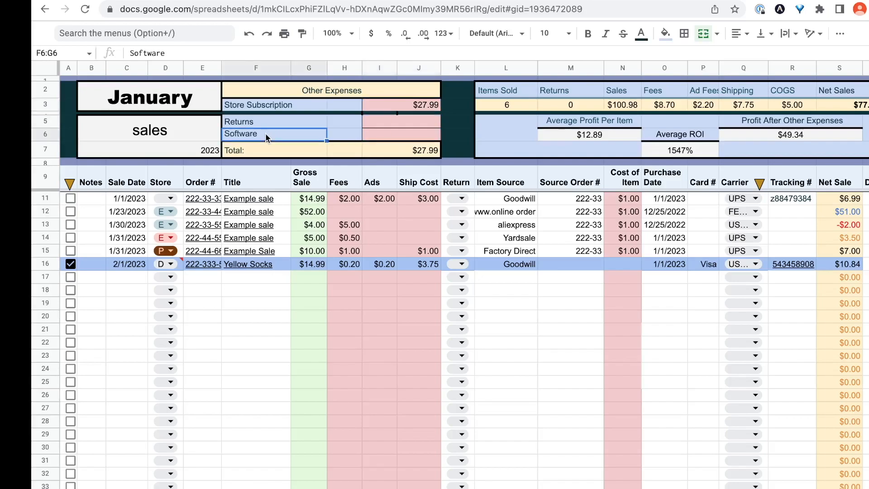
pyautogui.press('Delete')
pyautogui.write('Other')
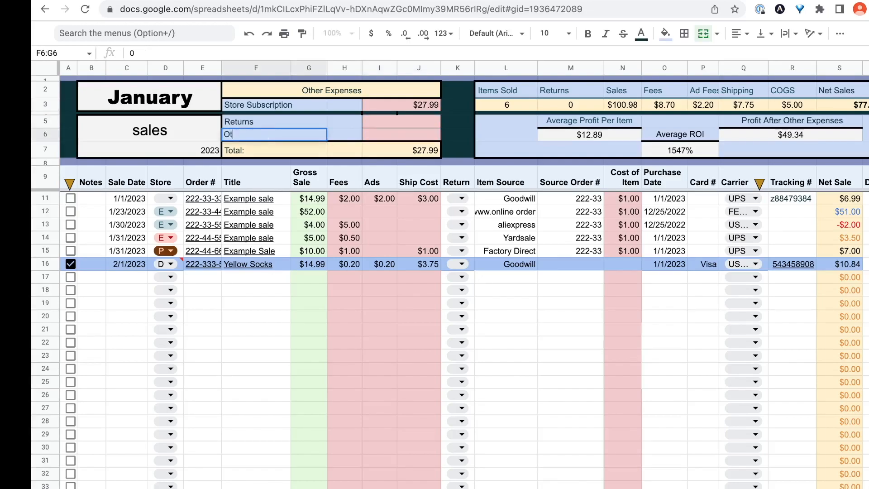
pyautogui.click(348, 139)
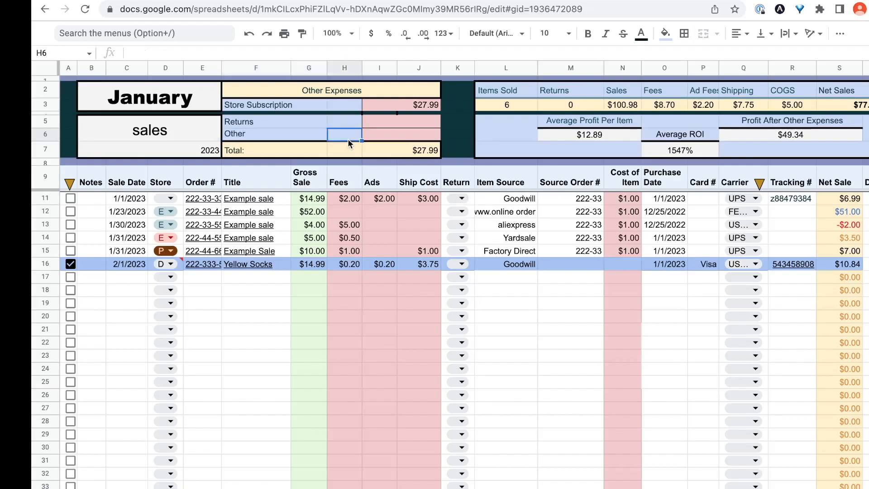
# Change the row 6 expense label back to Software and enter 14.99 as its amount.
pyautogui.click(313, 134)
pyautogui.write('Soft')
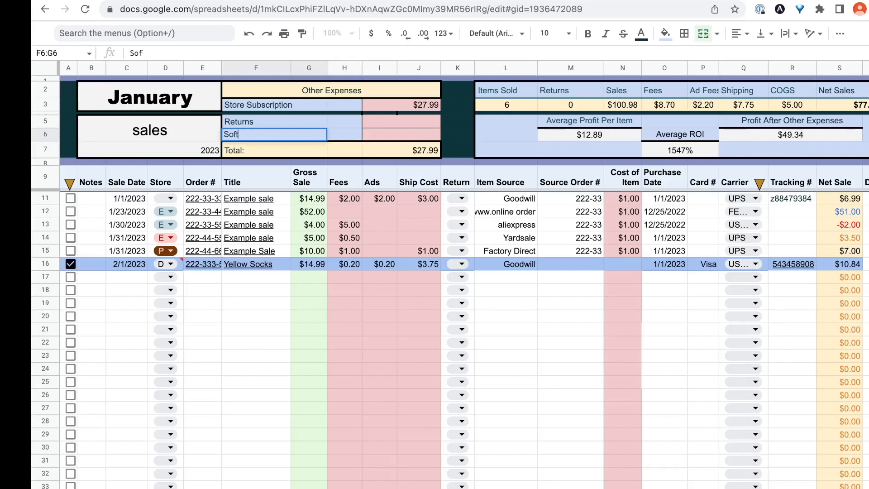
pyautogui.write('ware')
pyautogui.click(377, 133)
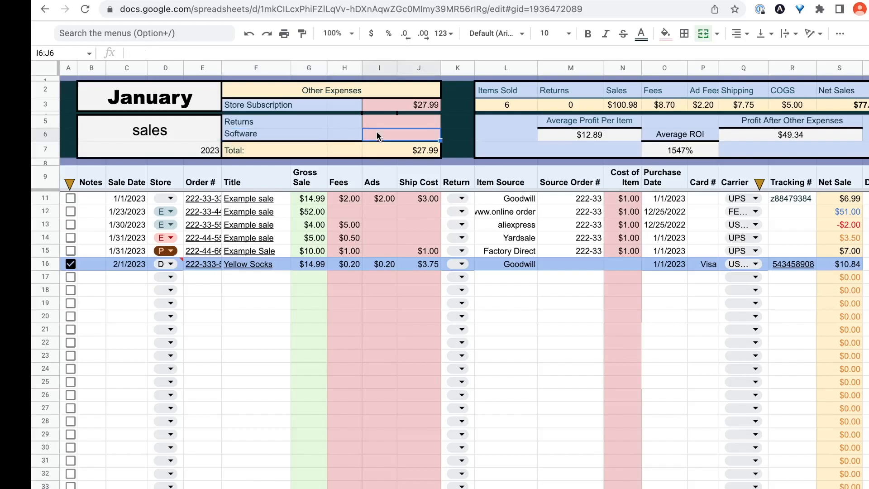
pyautogui.write('14.99')
pyautogui.click(336, 131)
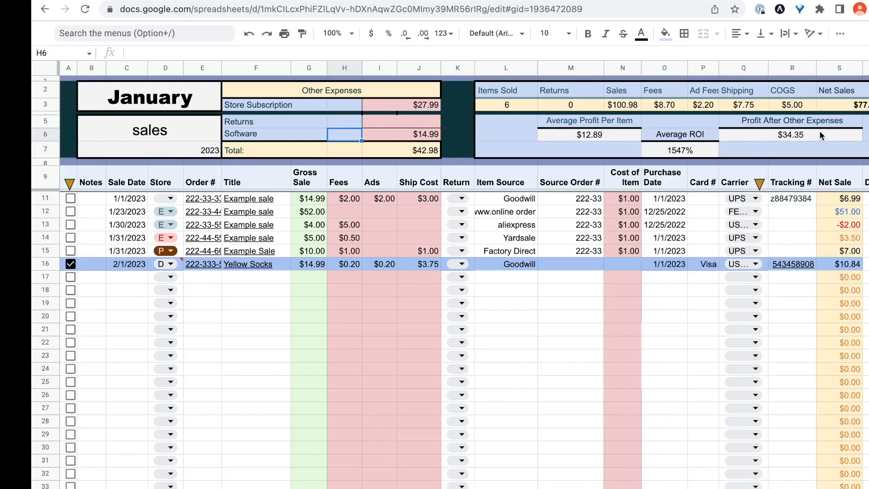
pyautogui.click(243, 136)
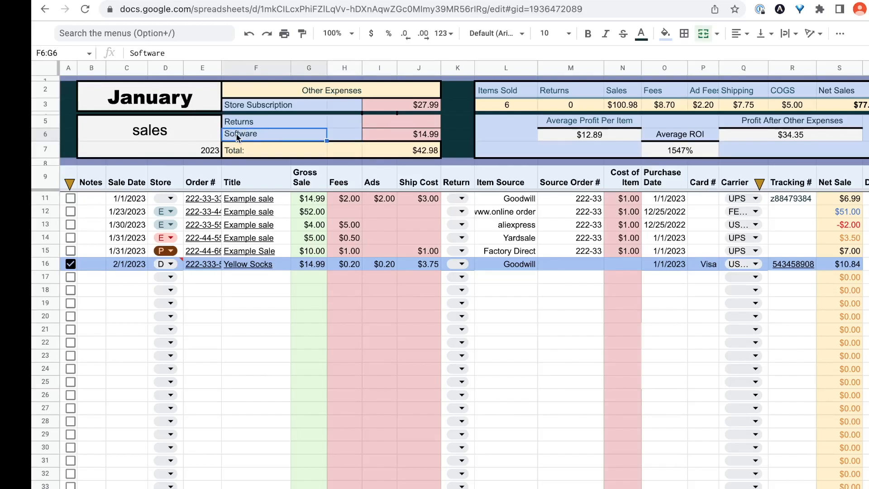
# Open the 2023 summary sheet and examine its monthly sales tables, charts, and income and expense breakdown.
pyautogui.click(428, 488)
pyautogui.click(471, 488)
pyautogui.click(509, 488)
pyautogui.click(389, 488)
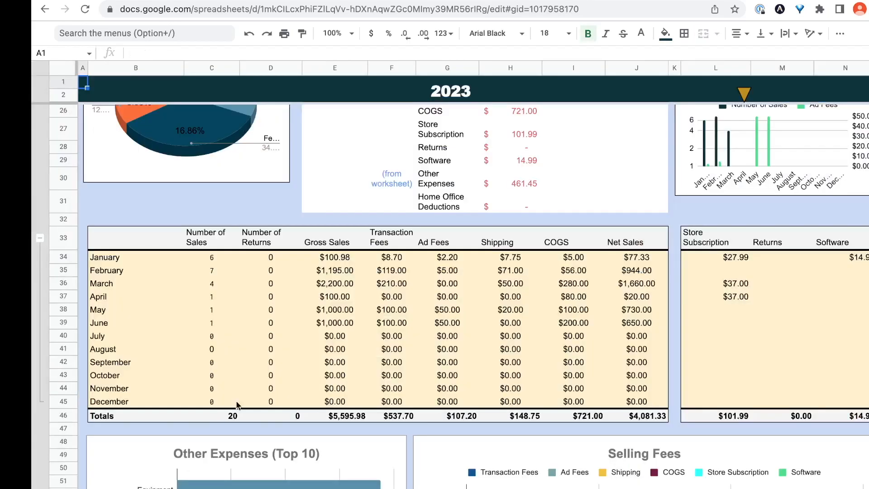
pyautogui.scroll(10, 253, 372)
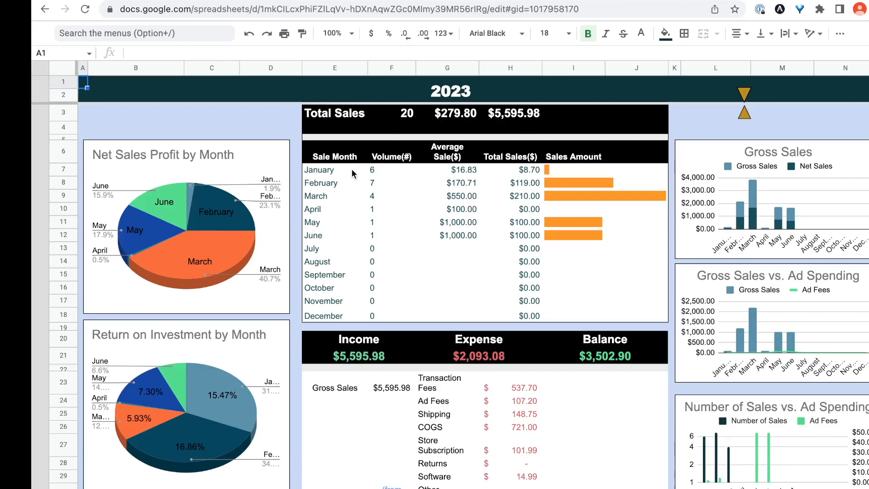
pyautogui.scroll(-3, 340, 316)
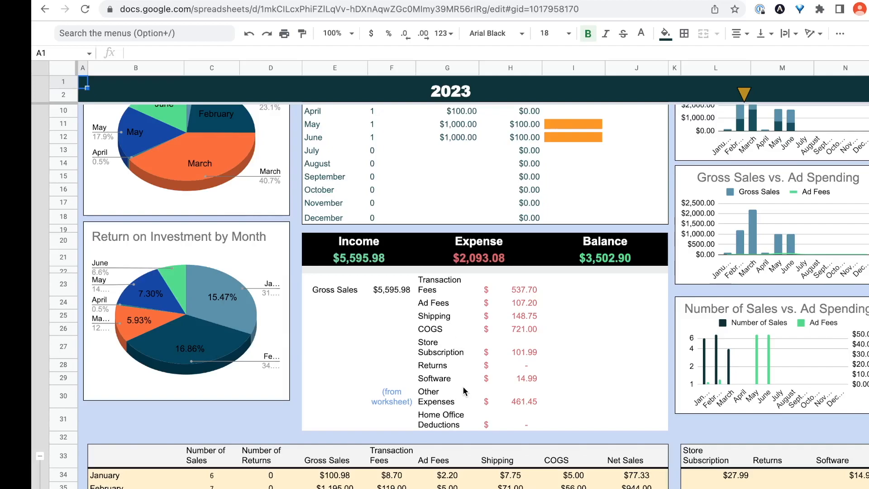
pyautogui.scroll(-1, 462, 391)
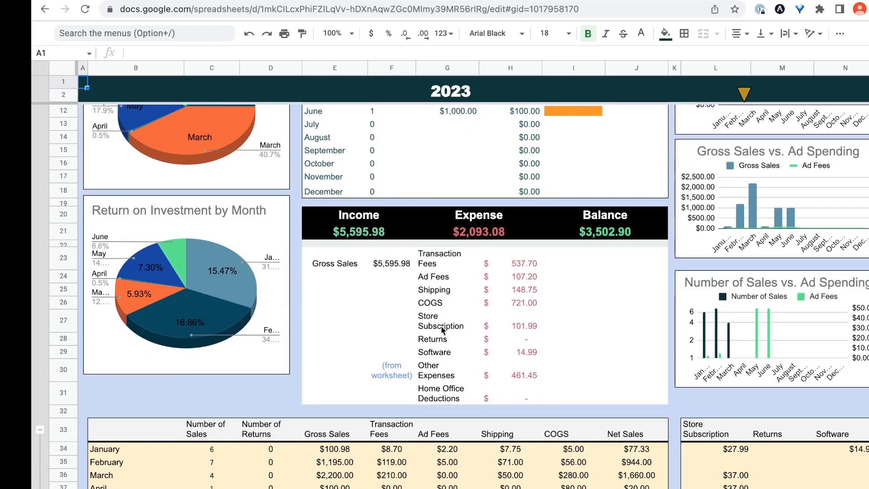
pyautogui.scroll(-1, 438, 383)
pyautogui.scroll(-5, 438, 383)
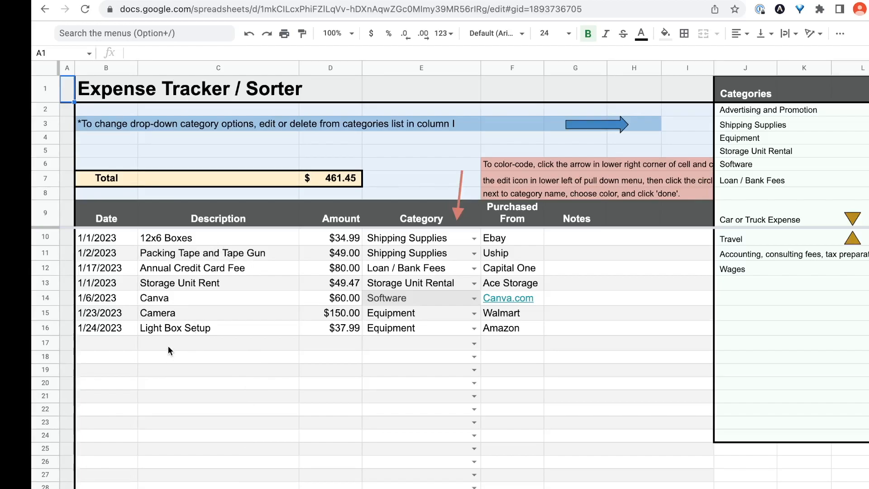
# In row 17 of the Expense Tracker / Sorter sheet, enter the description Tape with the date 2/1/2023.
pyautogui.click(156, 344)
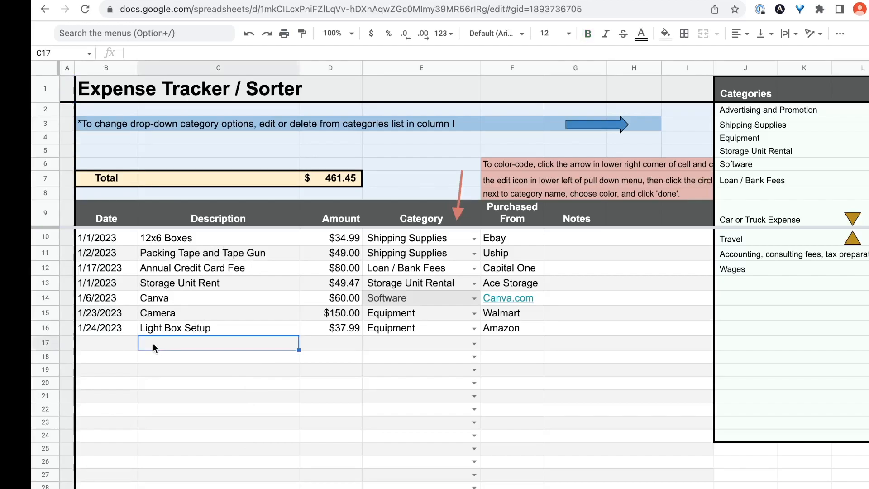
pyautogui.click(124, 345)
pyautogui.click(172, 349)
pyautogui.write('Tape')
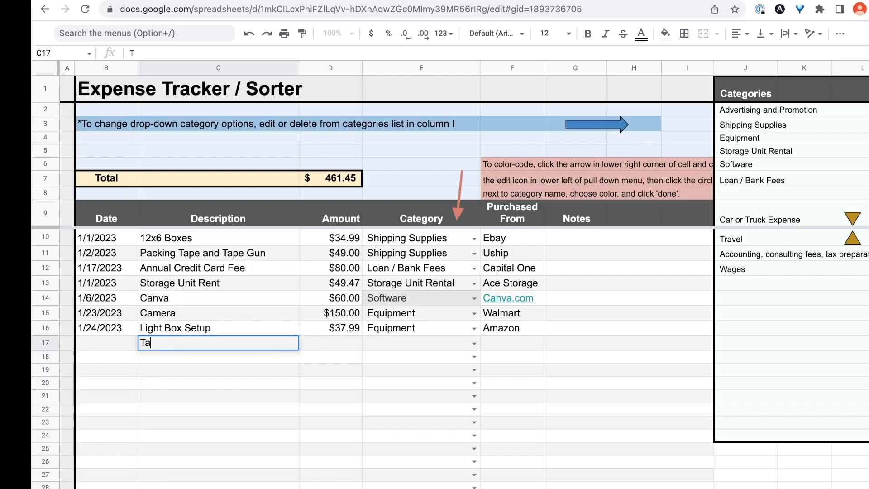
pyautogui.click(124, 347)
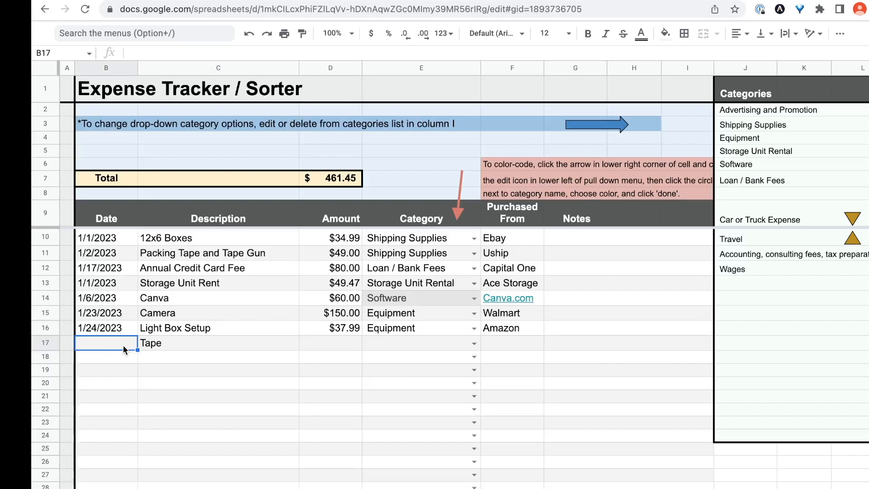
pyautogui.doubleClick(123, 344)
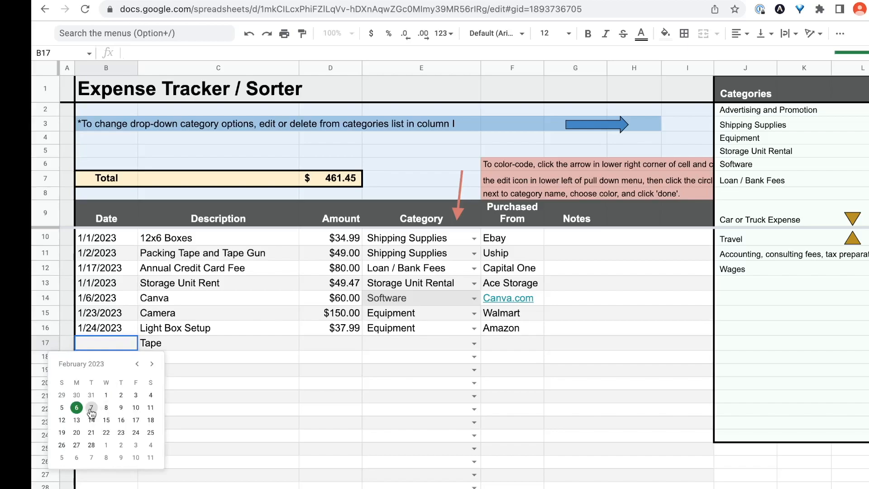
pyautogui.click(107, 395)
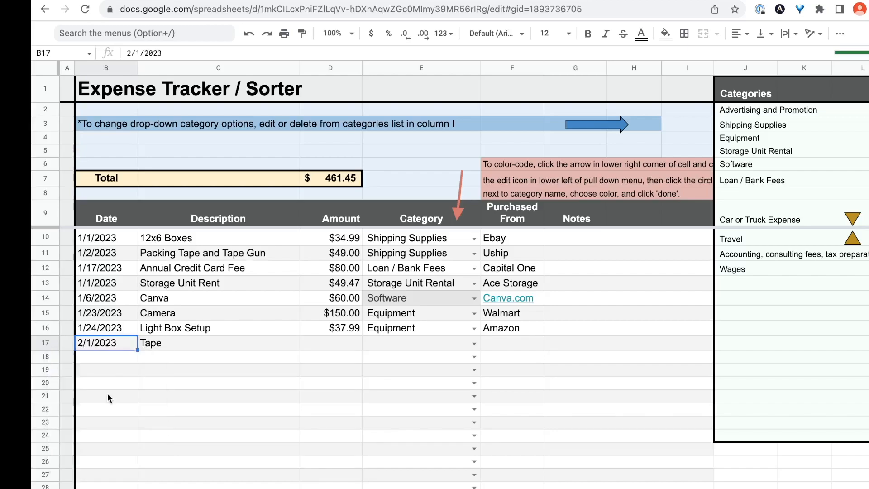
# Set the Tape expense's amount to 14.99 and its category to Shipping Supplies.
pyautogui.click(342, 345)
pyautogui.write('14.99')
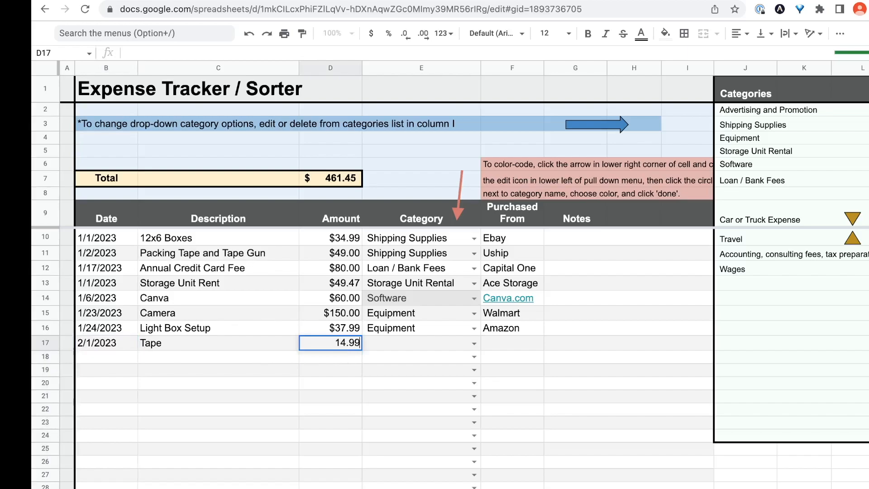
pyautogui.click(424, 343)
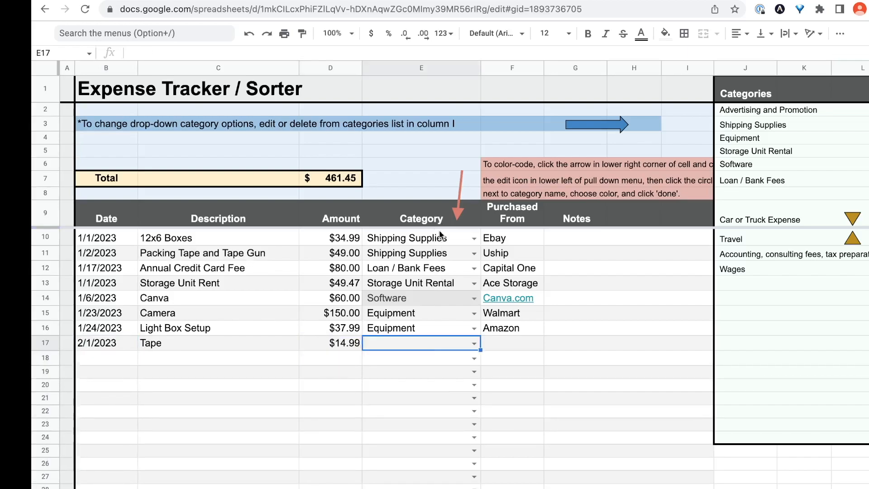
pyautogui.click(474, 344)
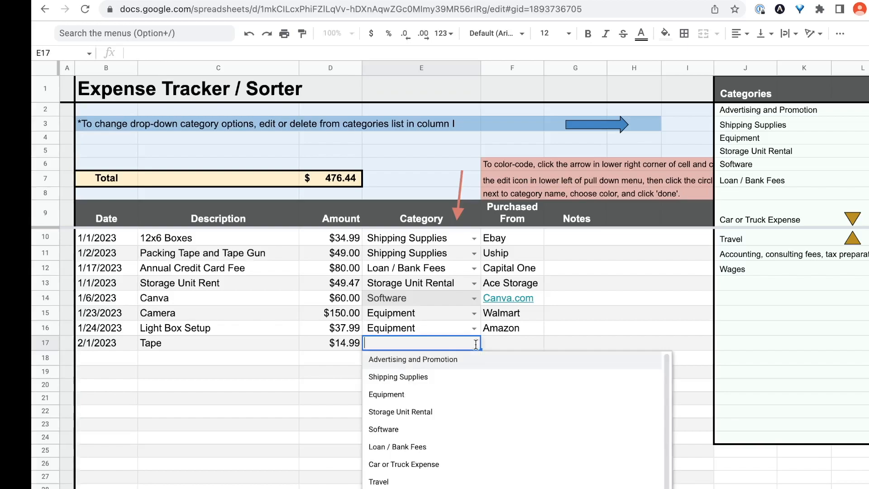
pyautogui.click(411, 382)
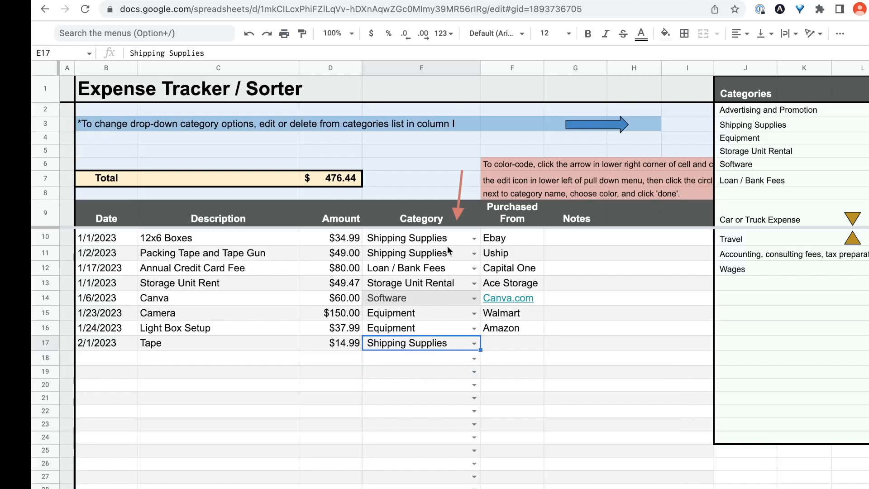
# Review the category options available for the Tape expense and the blank entry in the Categories list.
pyautogui.doubleClick(473, 344)
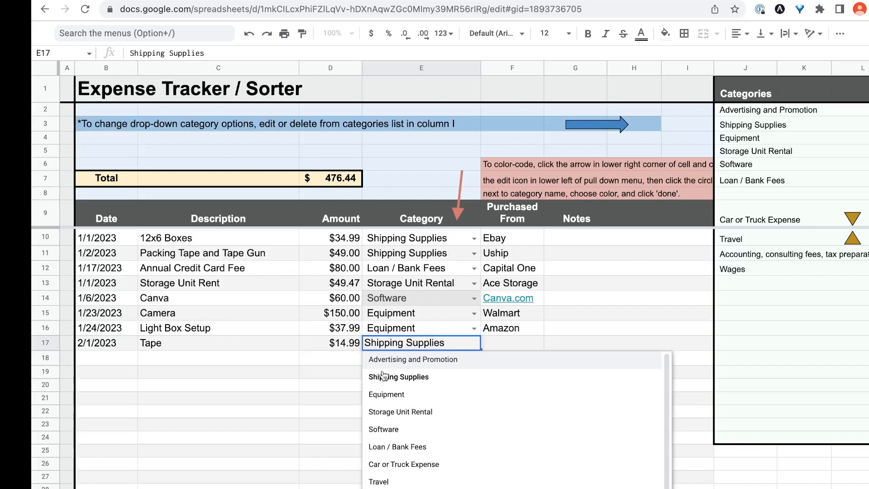
pyautogui.click(332, 376)
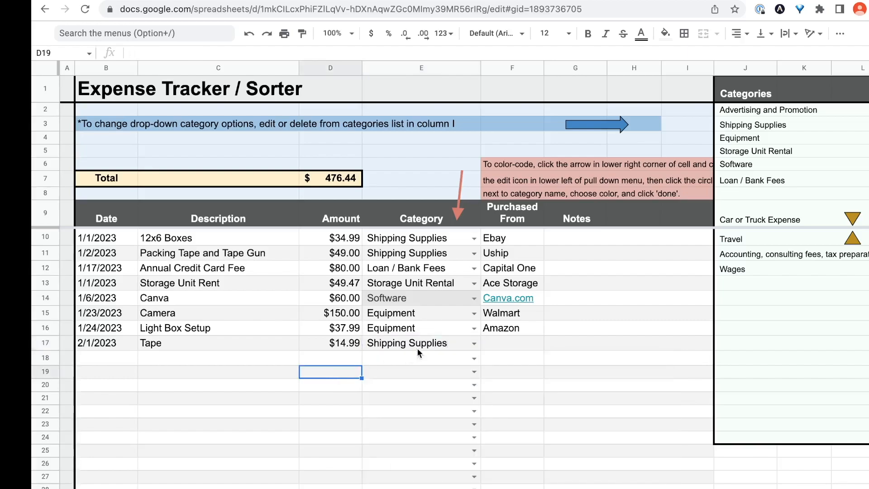
pyautogui.click(473, 344)
pyautogui.scroll(-1, 453, 398)
pyautogui.scroll(1, 453, 407)
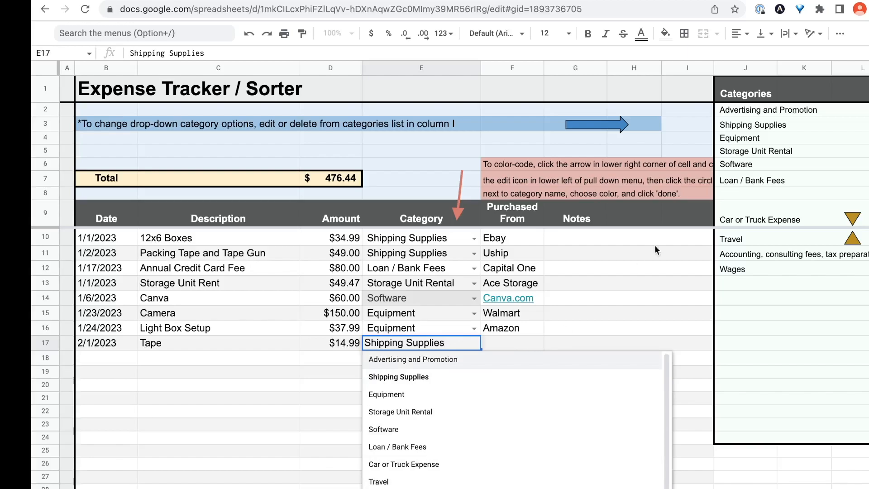
pyautogui.click(747, 194)
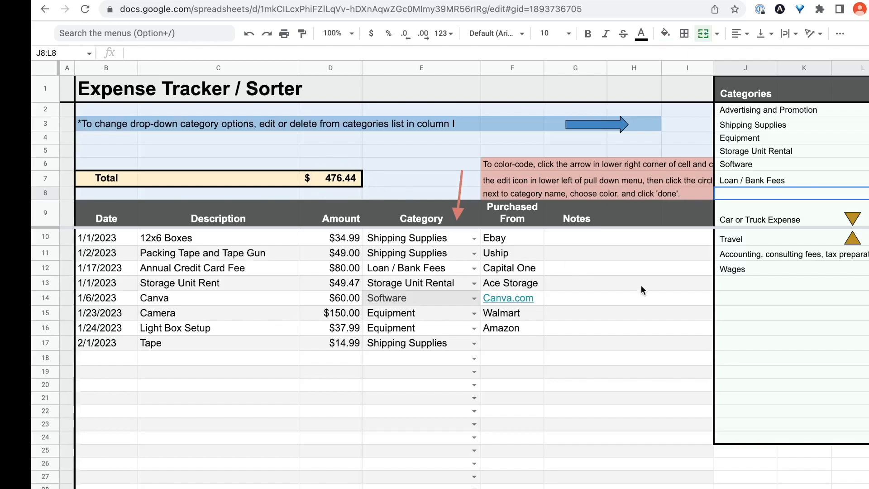
# Examine the table beyond the Categories list that groups the recorded expenses by category.
pyautogui.hscroll(10, 648, 294)
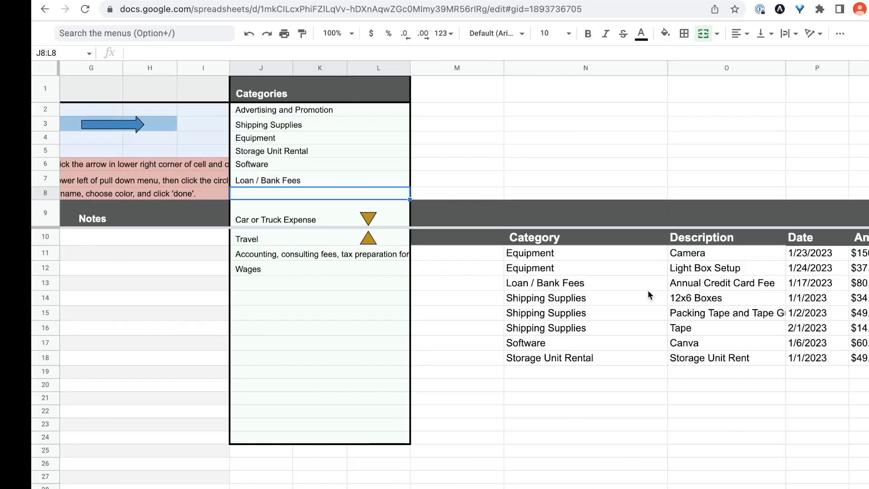
pyautogui.hscroll(2, 647, 294)
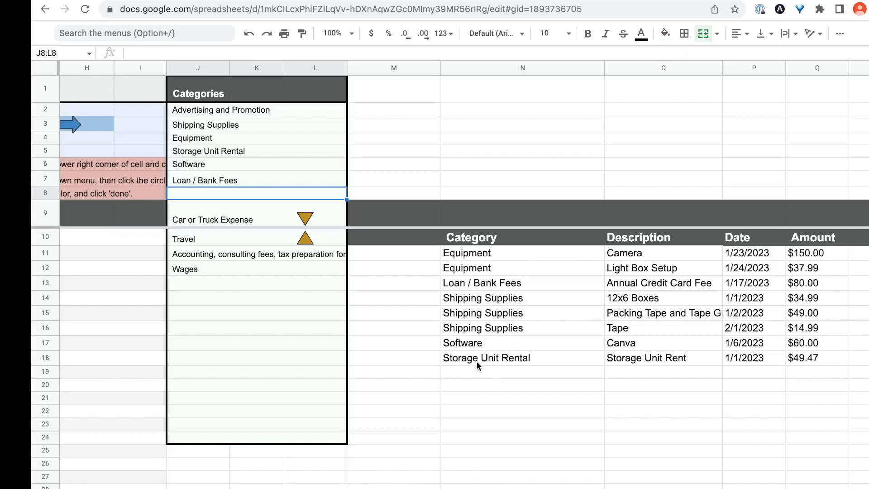
pyautogui.hscroll(-6, 433, 347)
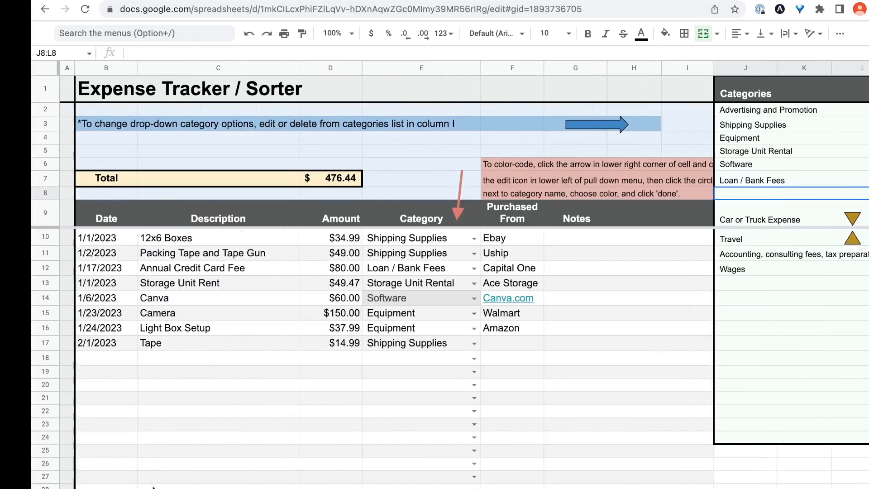
# Return to the 2023 summary sheet and examine the Other Expenses and Selling Fees charts and the expense totals below.
pyautogui.click(169, 488)
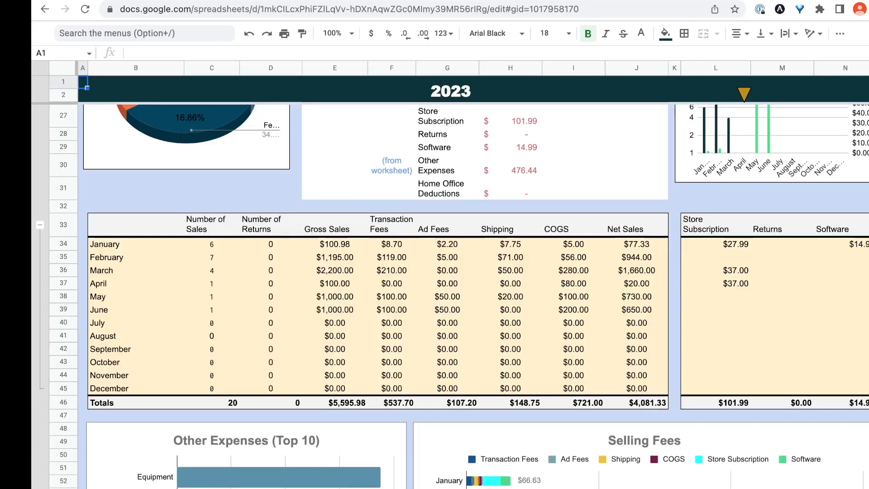
pyautogui.scroll(-8, 171, 461)
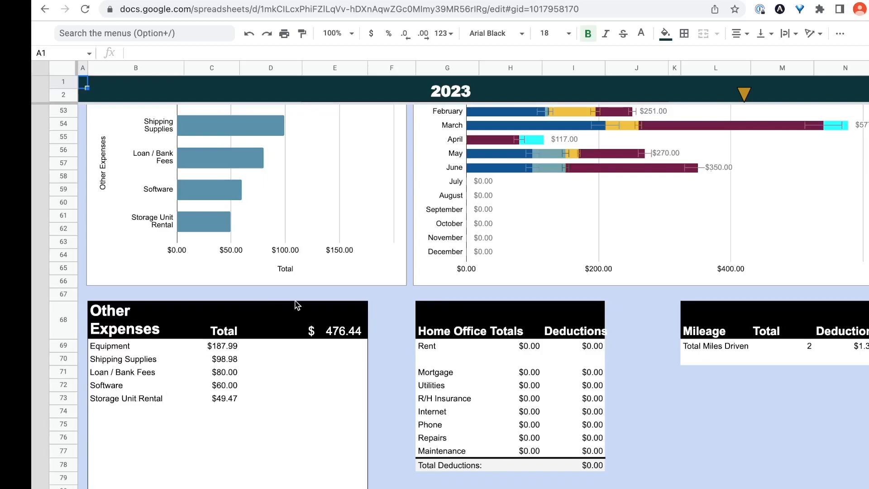
pyautogui.scroll(1, 297, 304)
pyautogui.scroll(1, 297, 305)
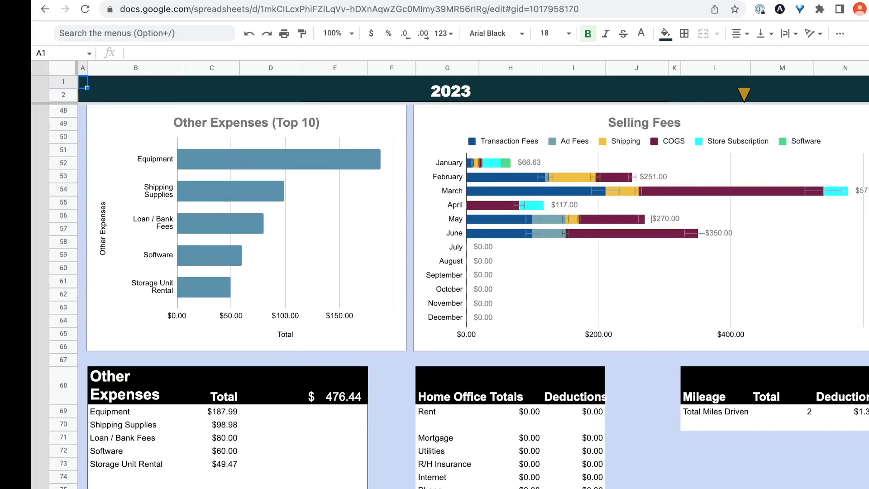
# Open the Home Office Deduction Worksheet and expand its collapsed rows 10 to 32.
pyautogui.hotkey('alt', 'Down')
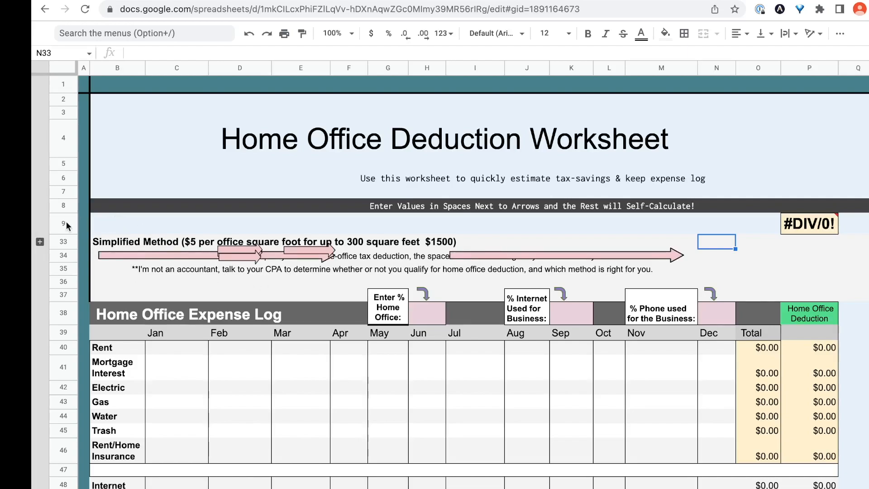
pyautogui.click(40, 242)
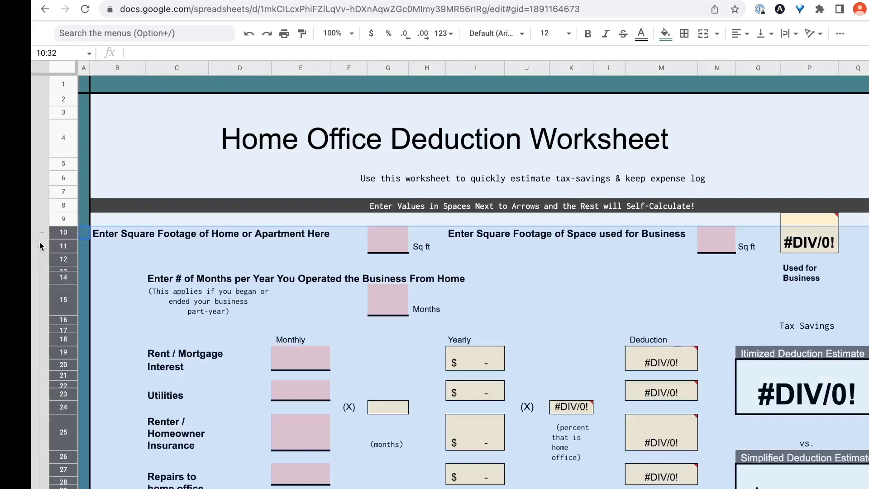
pyautogui.click(177, 178)
pyautogui.scroll(-2, 122, 335)
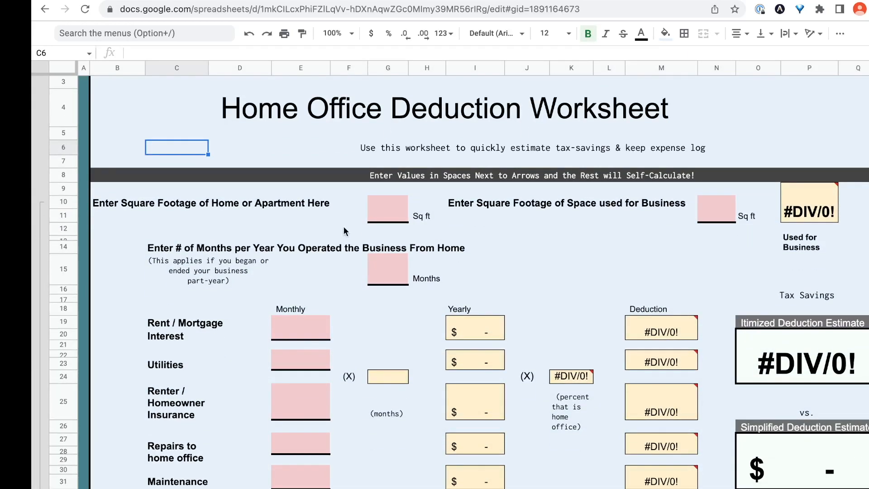
# Enter 1000 as the home's square footage and 100 as the square footage used for business.
pyautogui.click(387, 212)
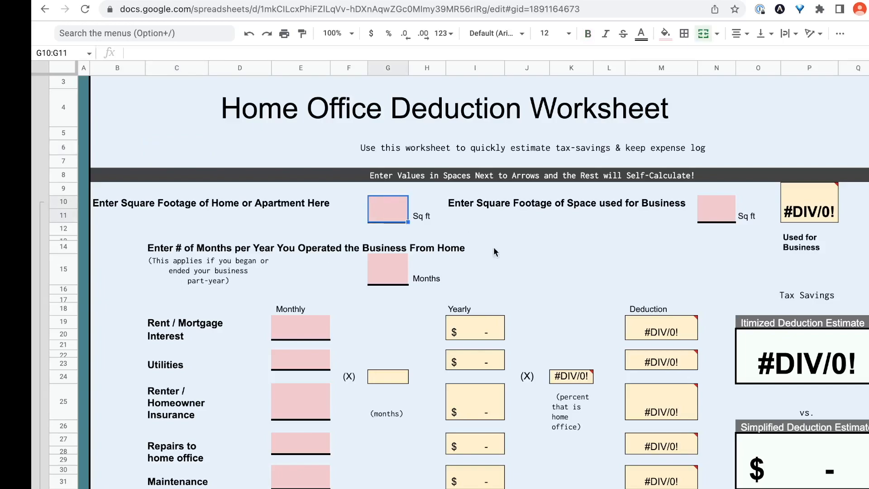
pyautogui.scroll(-3, 512, 280)
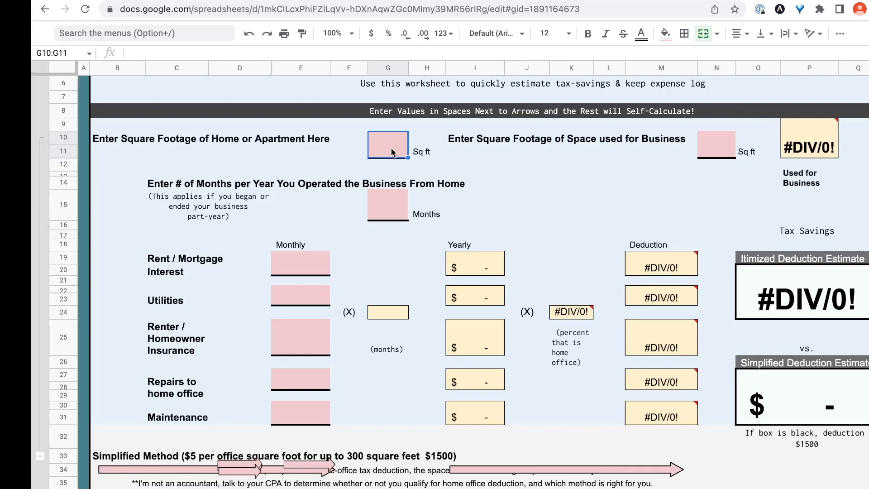
pyautogui.write('1000')
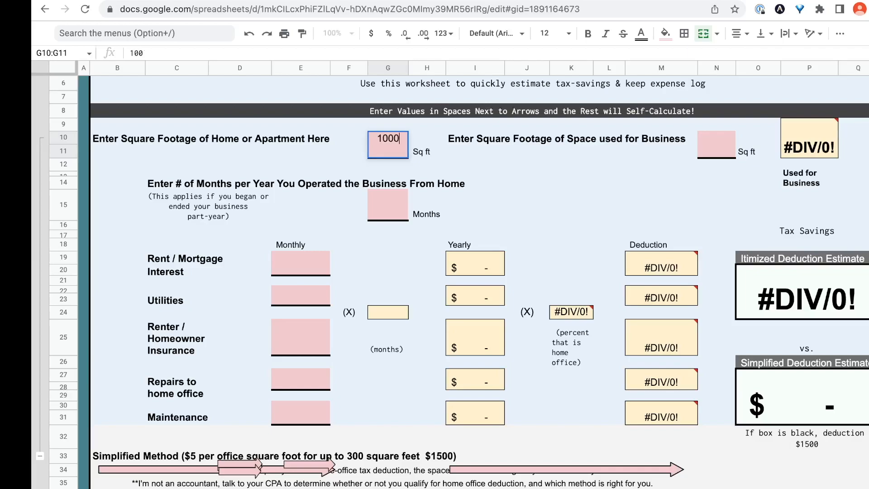
pyautogui.click(484, 172)
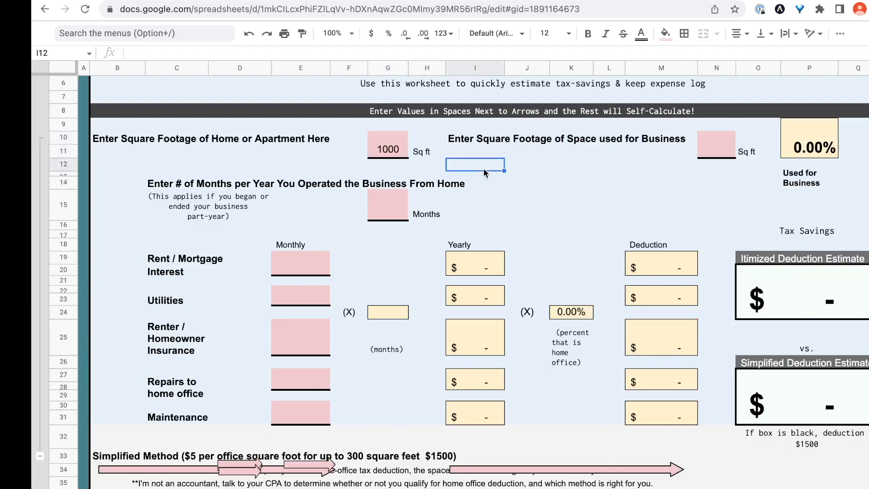
pyautogui.click(716, 149)
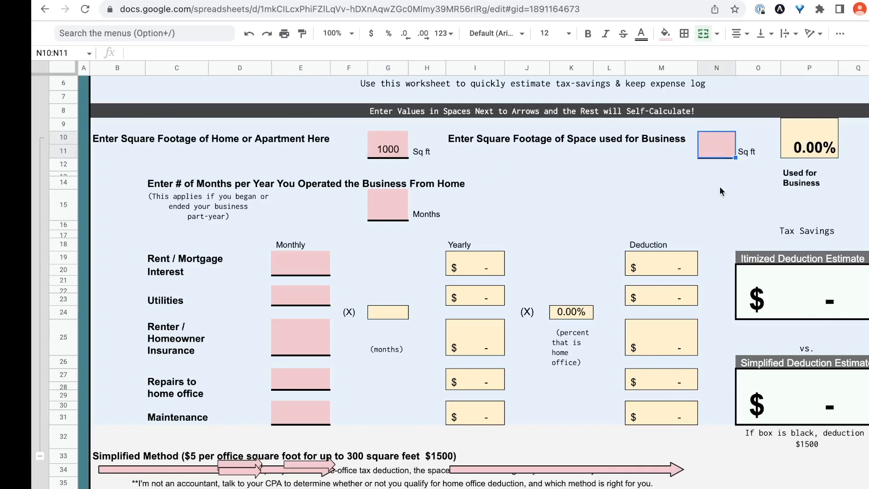
pyautogui.write('100')
pyautogui.click(674, 192)
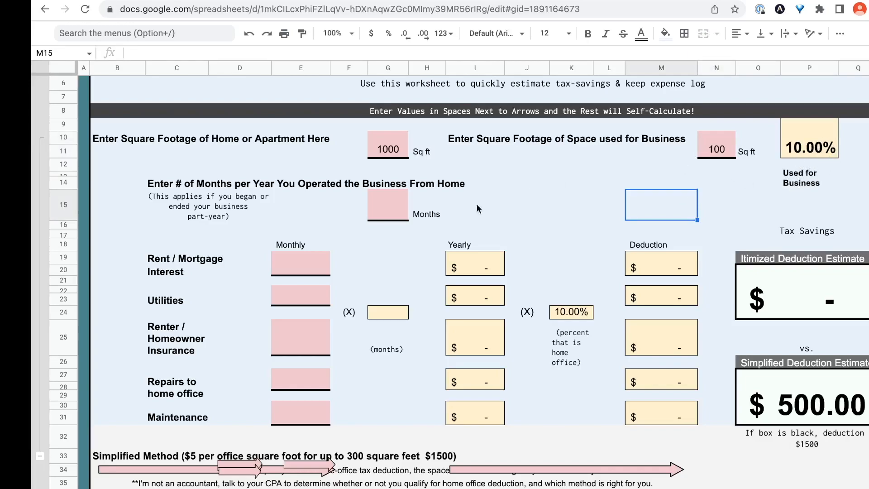
# Set the number of months per year the business operated from home to 12.
pyautogui.click(398, 202)
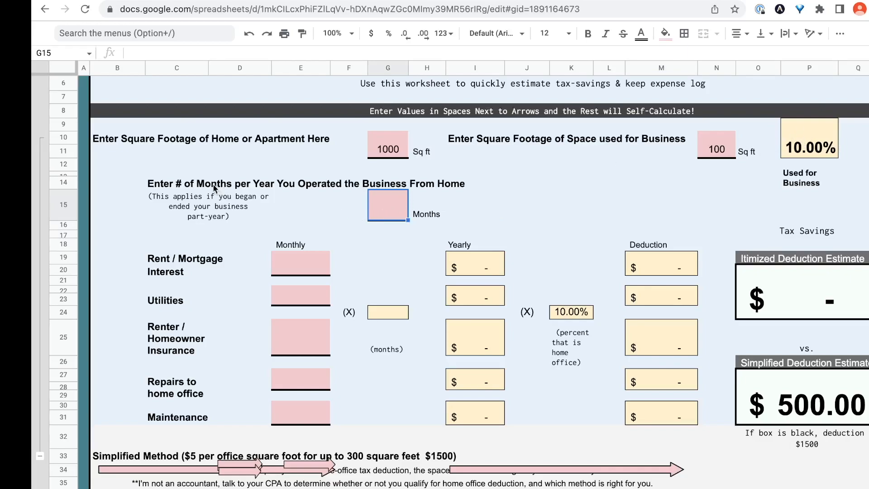
pyautogui.write('12')
pyautogui.click(425, 202)
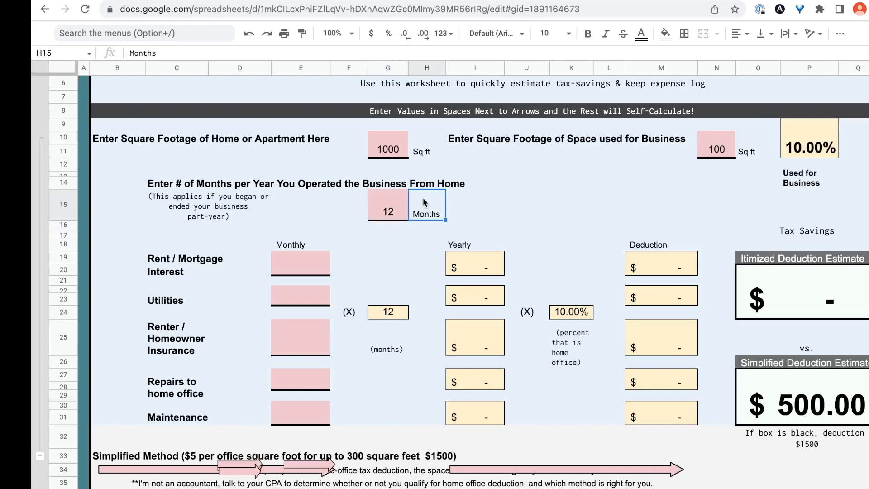
# Enter a monthly rent or mortgage interest of 700 and monthly utilities of 100.
pyautogui.click(282, 264)
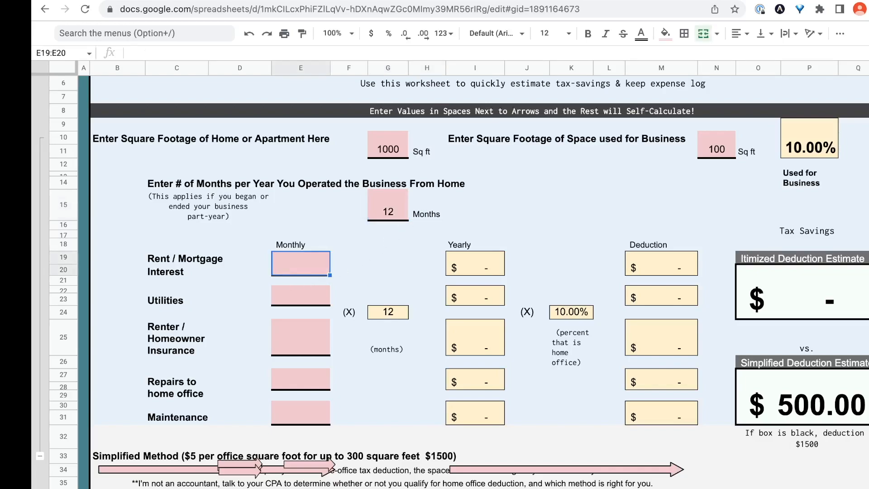
pyautogui.write('700')
pyautogui.click(374, 259)
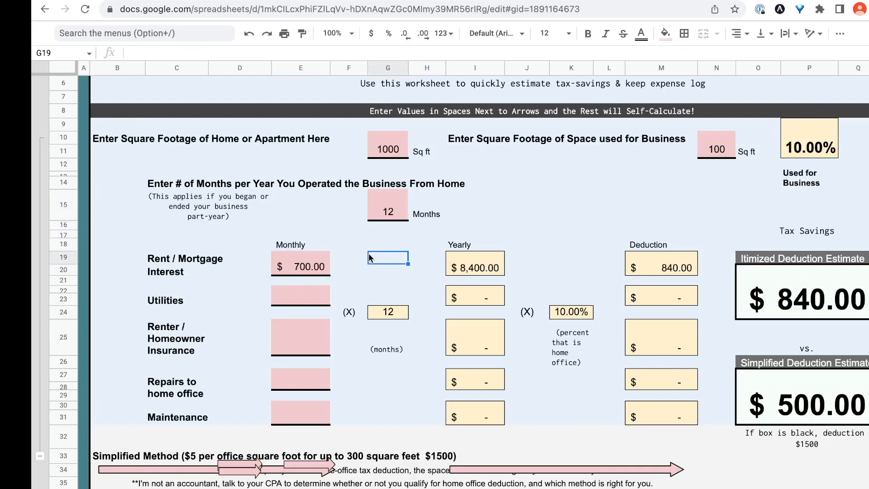
pyautogui.click(314, 297)
pyautogui.write('100')
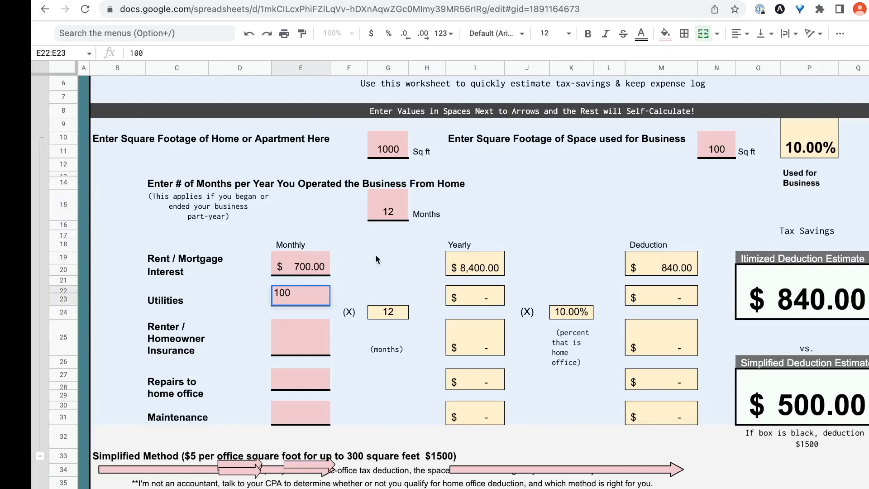
pyautogui.click(375, 259)
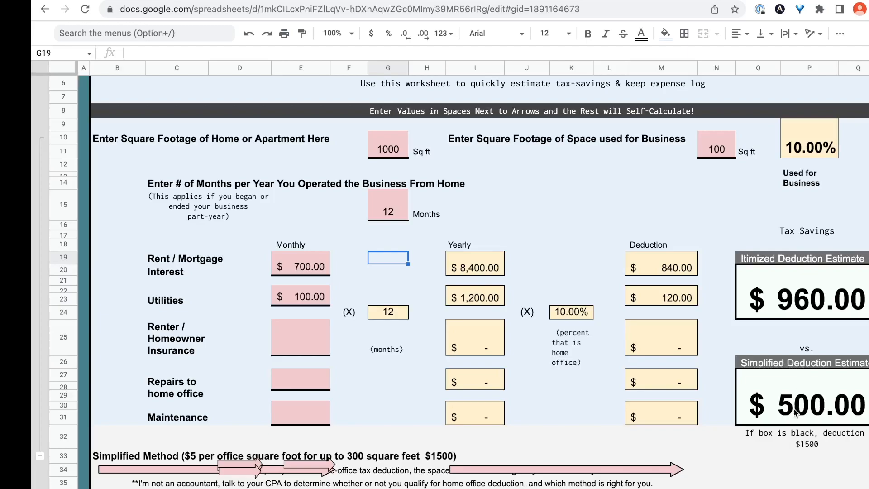
# Examine the Home Office Expense Log, going through the January cells from Rent down to Trash.
pyautogui.scroll(-1, 754, 454)
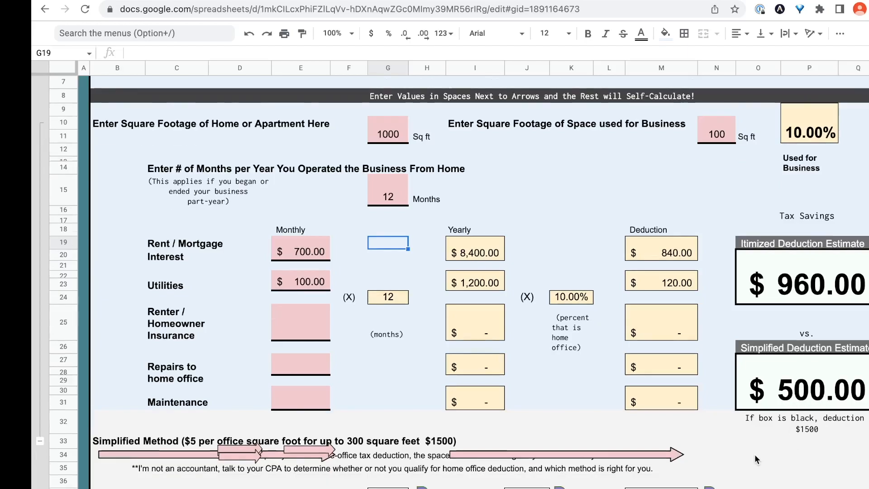
pyautogui.scroll(-6, 709, 421)
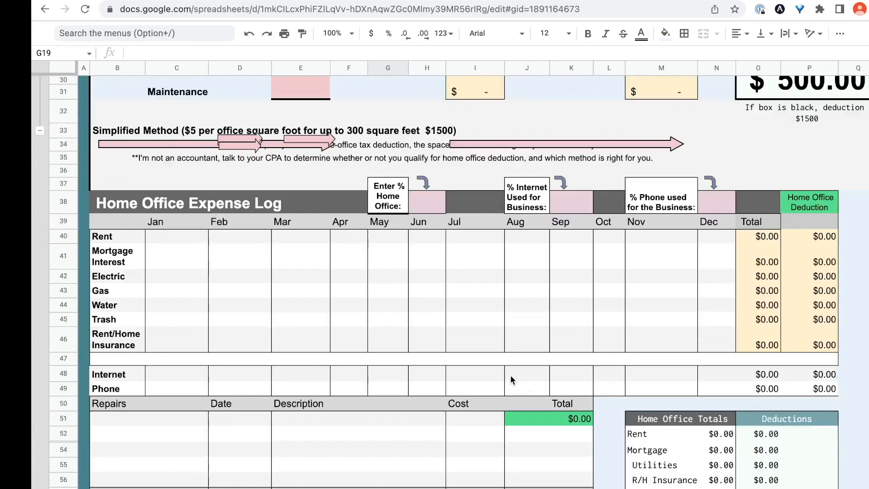
pyautogui.scroll(-1, 509, 375)
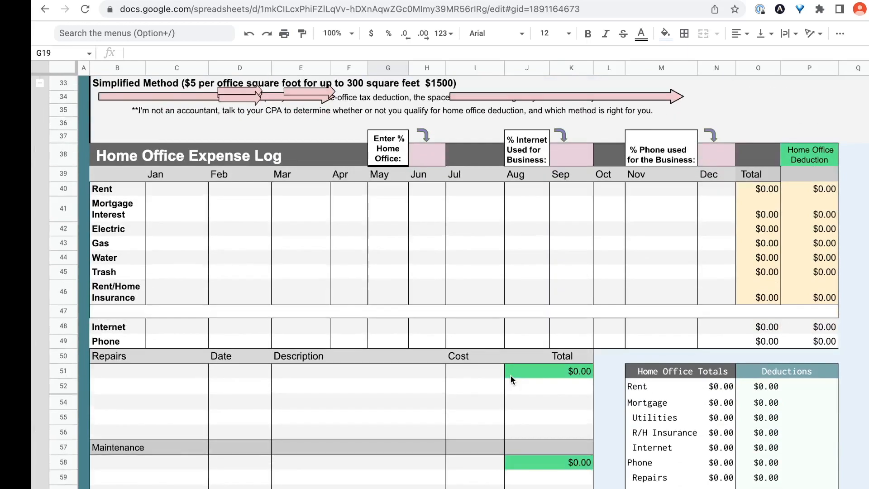
pyautogui.click(180, 187)
pyautogui.click(180, 206)
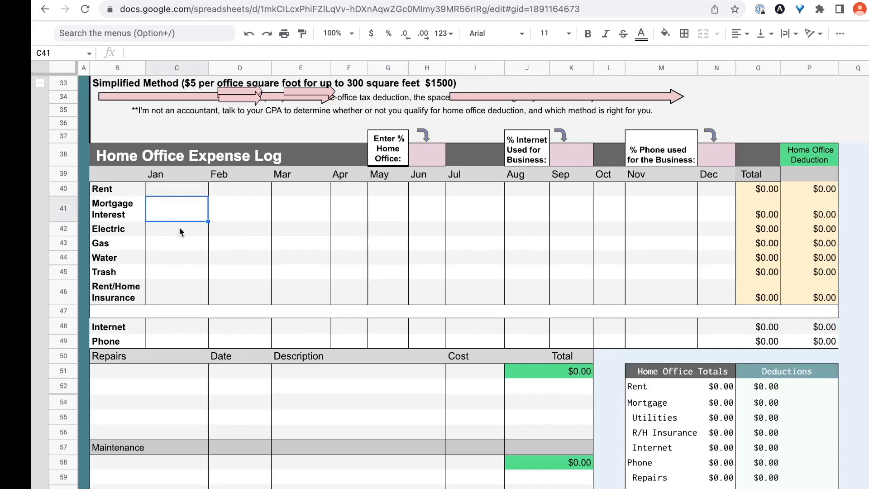
pyautogui.click(179, 228)
pyautogui.click(179, 244)
pyautogui.click(176, 262)
pyautogui.click(178, 272)
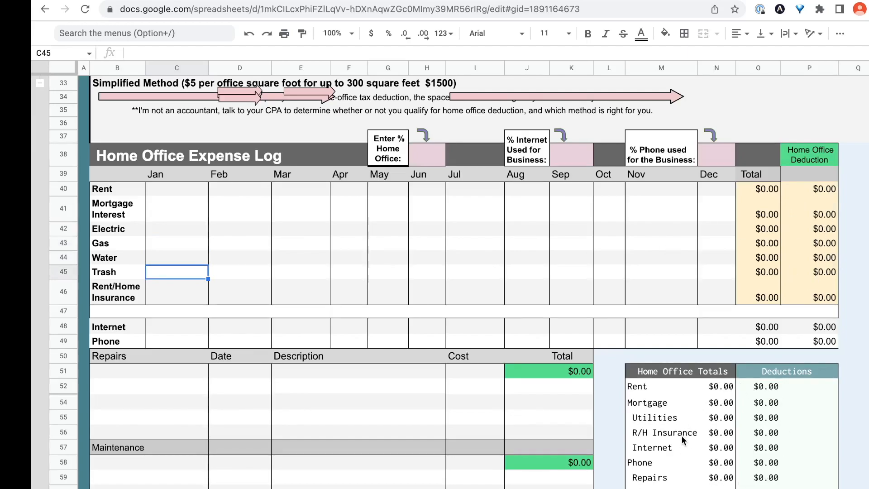
# Check the home office and mileage totals on the 2023 summary sheet and view the Mileage Log.
pyautogui.click(420, 488)
pyautogui.scroll(-3, 520, 457)
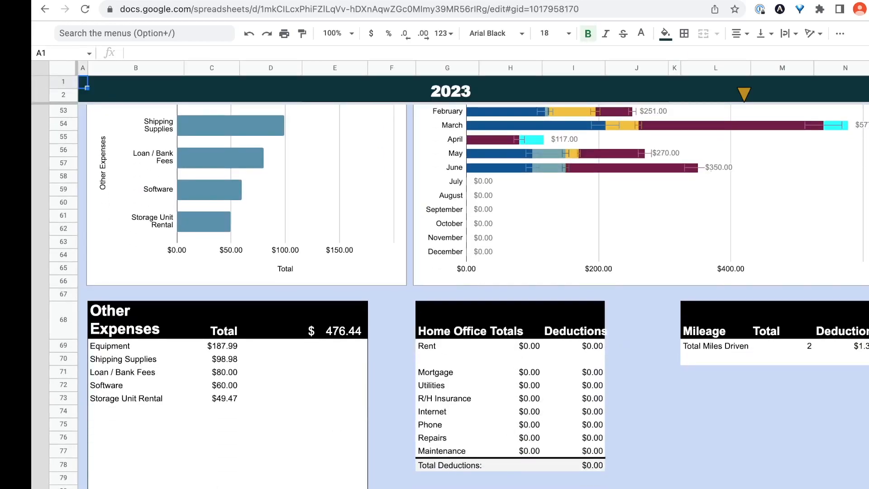
pyautogui.click(521, 488)
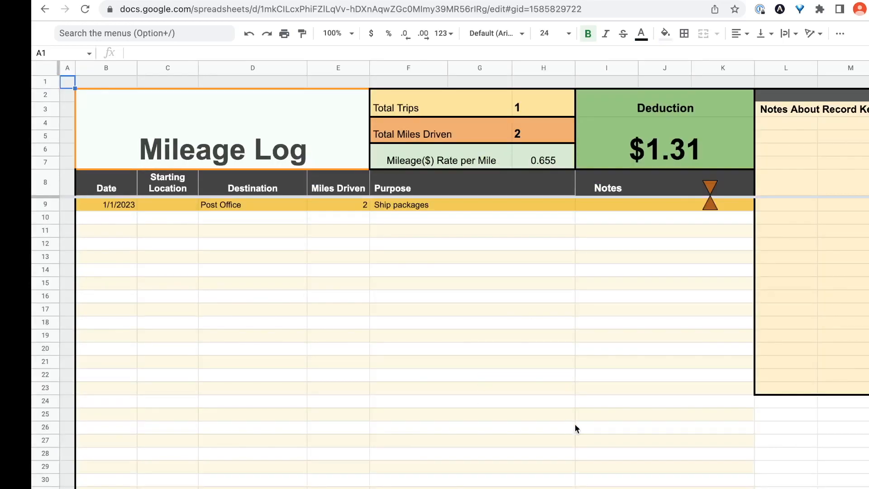
# In the Dollar Cost Average Inventory Worksheet, add a second Homegoods item in row 10, purchased on 1/18/2023.
pyautogui.click(566, 488)
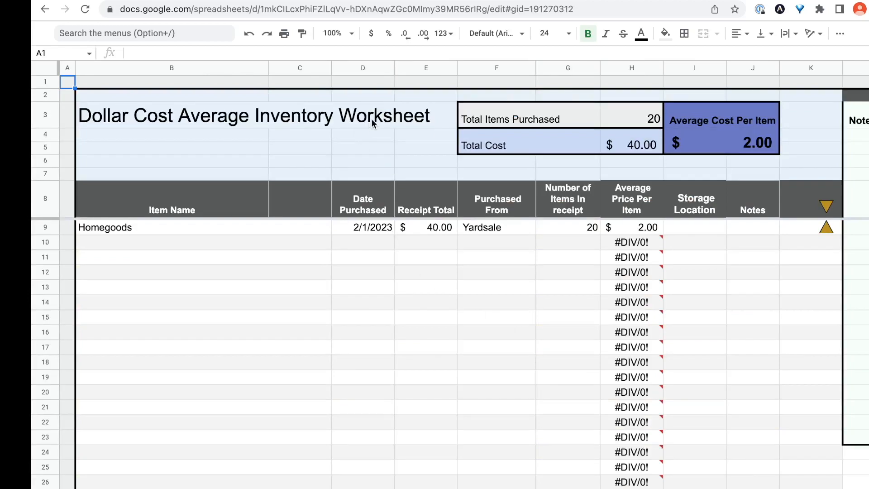
pyautogui.click(186, 241)
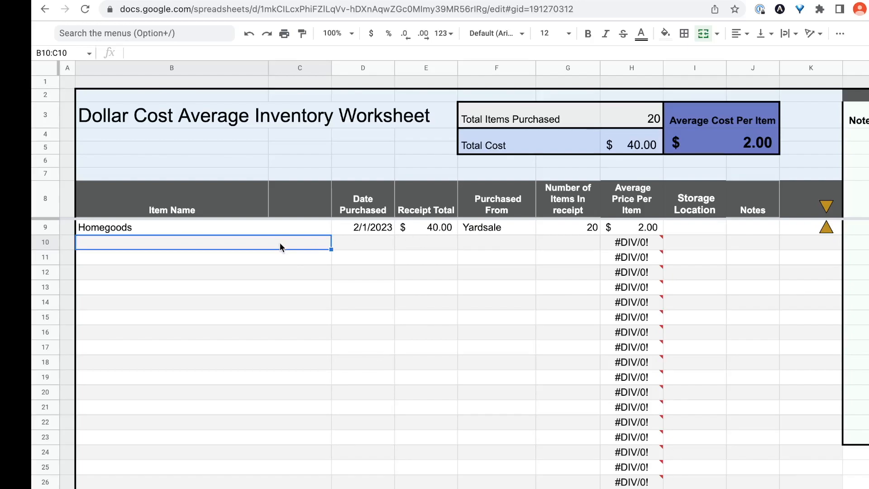
pyautogui.write('Homegoods')
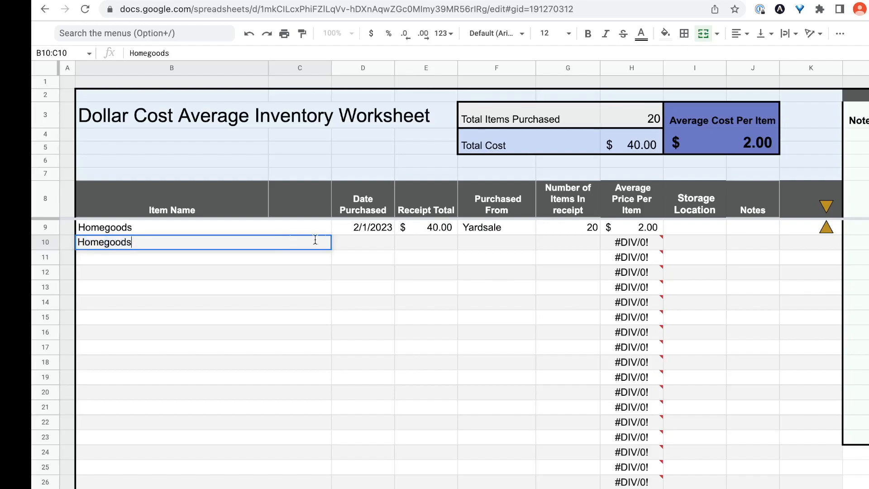
pyautogui.click(385, 243)
pyautogui.doubleClick(384, 243)
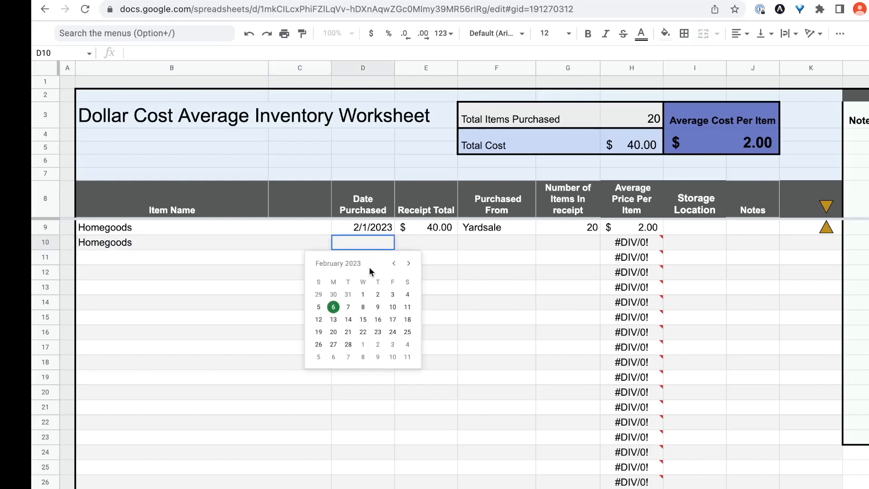
pyautogui.click(394, 263)
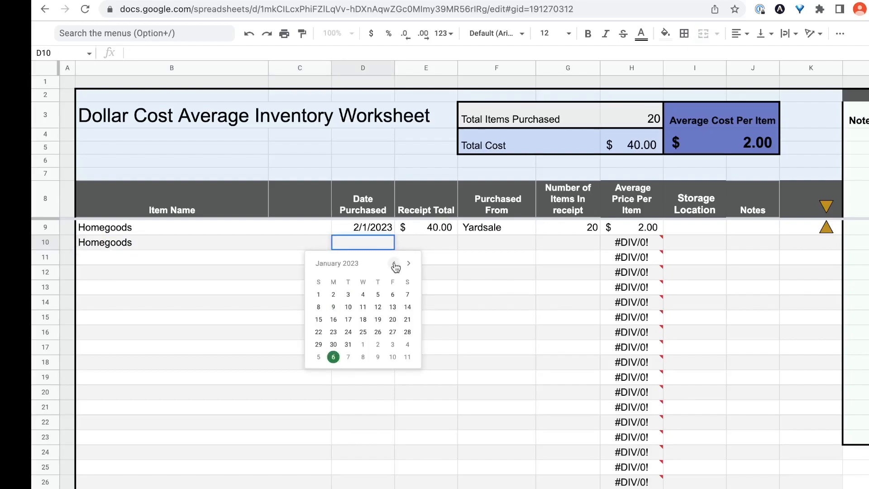
pyautogui.click(363, 320)
# Complete the second Homegoods row with a receipt total of 100, Yardsale as the source and 50 items.
pyautogui.click(433, 247)
pyautogui.write('100')
pyautogui.click(480, 248)
pyautogui.write('Yardsale')
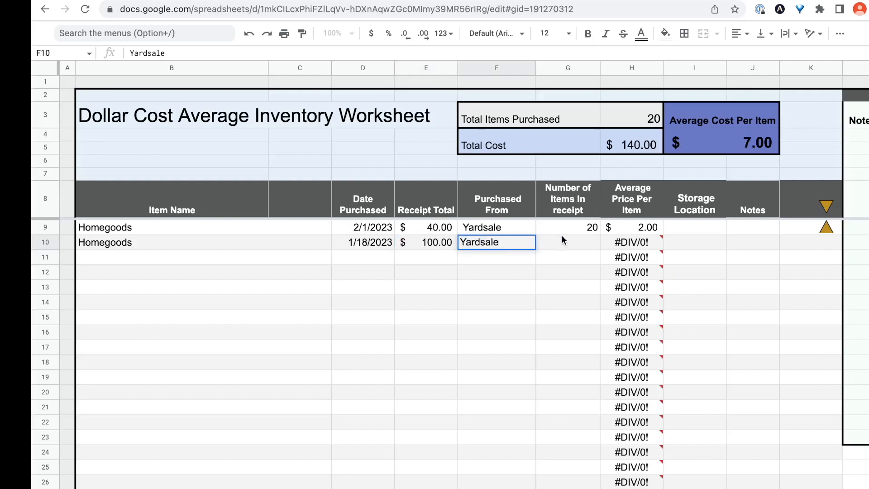
pyautogui.click(564, 241)
pyautogui.write('50')
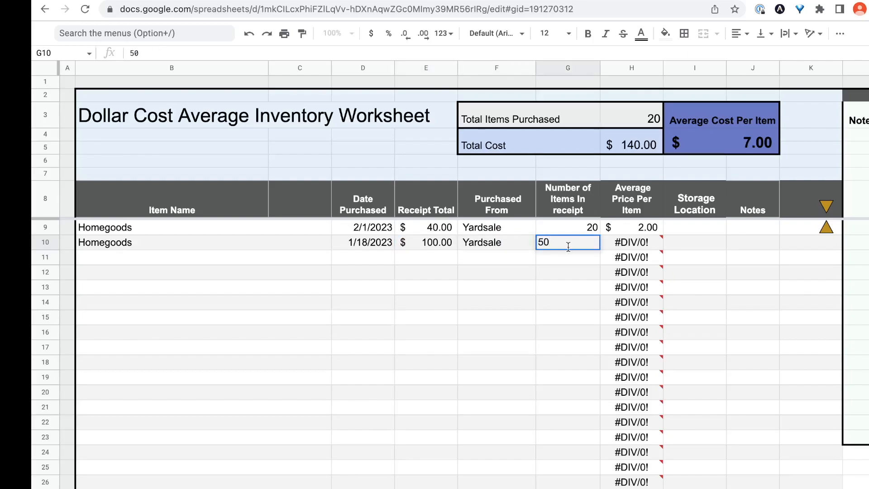
pyautogui.click(570, 262)
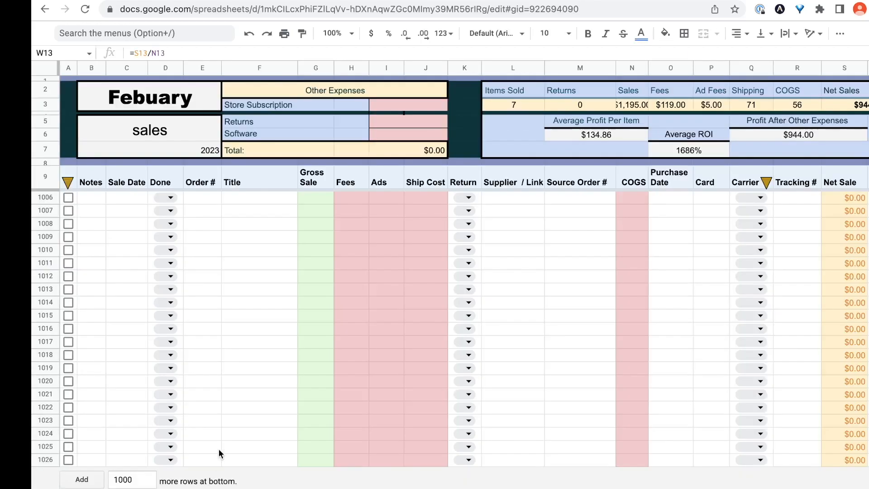
# Look over the empty rows at the end of the February sales sheet and jump back to its first entries.
pyautogui.scroll(2, 219, 450)
pyautogui.hscroll(1, 219, 450)
pyautogui.hscroll(-1, 219, 450)
pyautogui.scroll(-2, 220, 450)
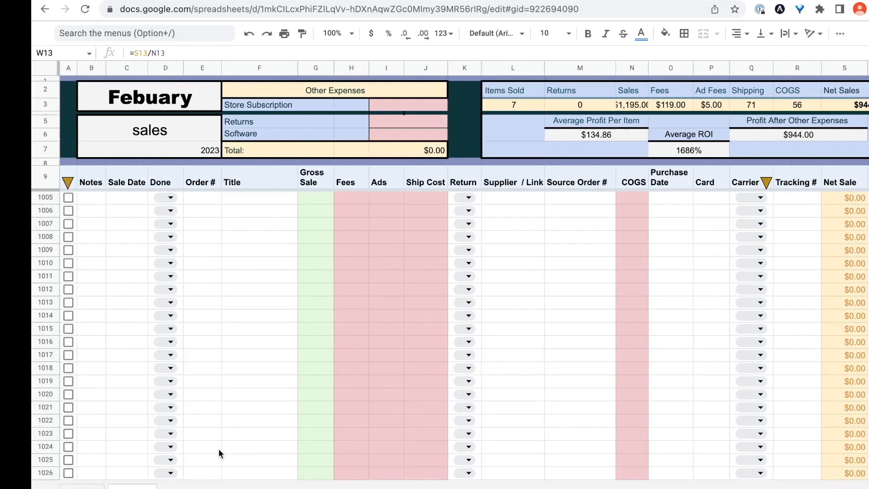
pyautogui.scroll(2, 222, 402)
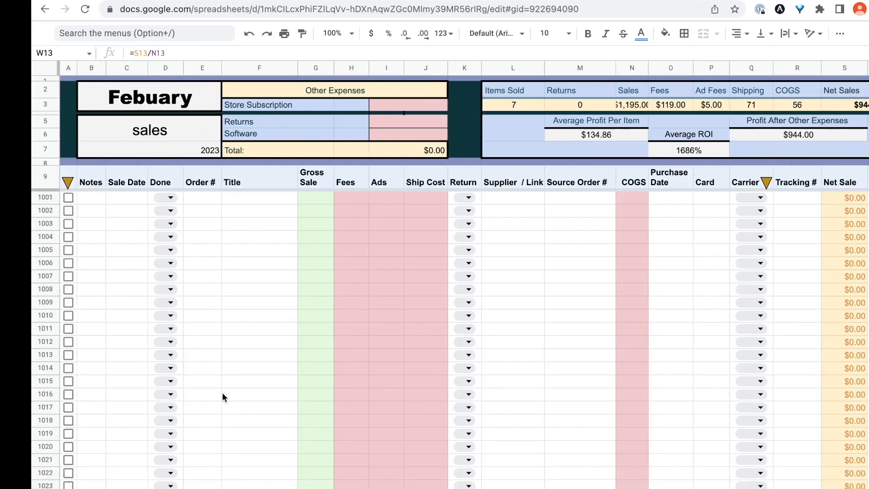
pyautogui.click(69, 187)
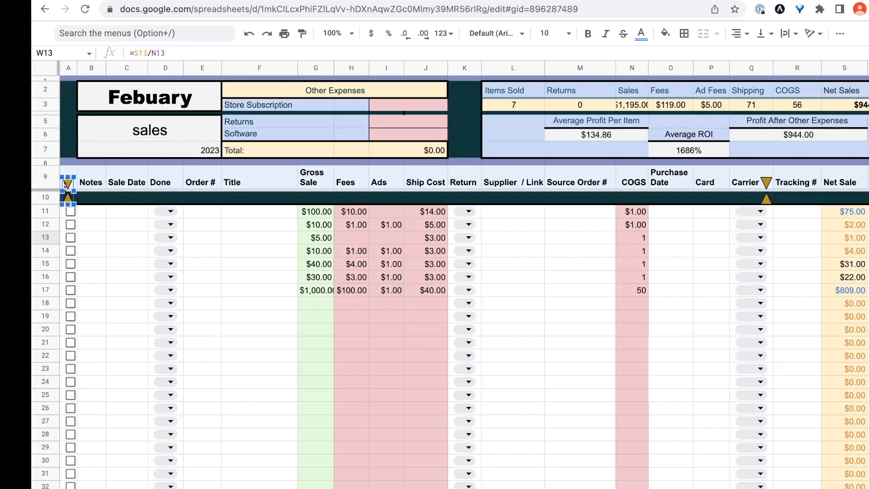
# Go through the monthly sales sheets after February and on past the 2023 summary sheet.
pyautogui.hotkey('alt', 'Down')
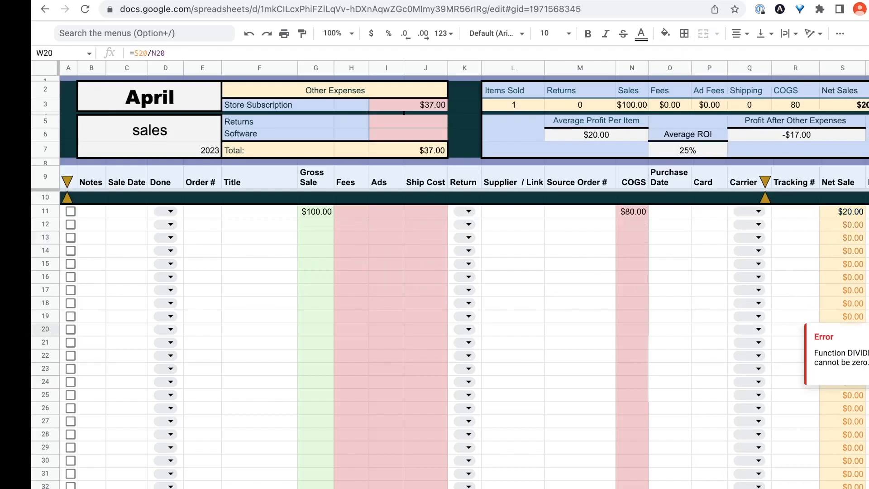
pyautogui.hotkey('alt', 'Down')
pyautogui.hotkey('alt', 'Down')
pyautogui.hotkey('alt', 'Down')
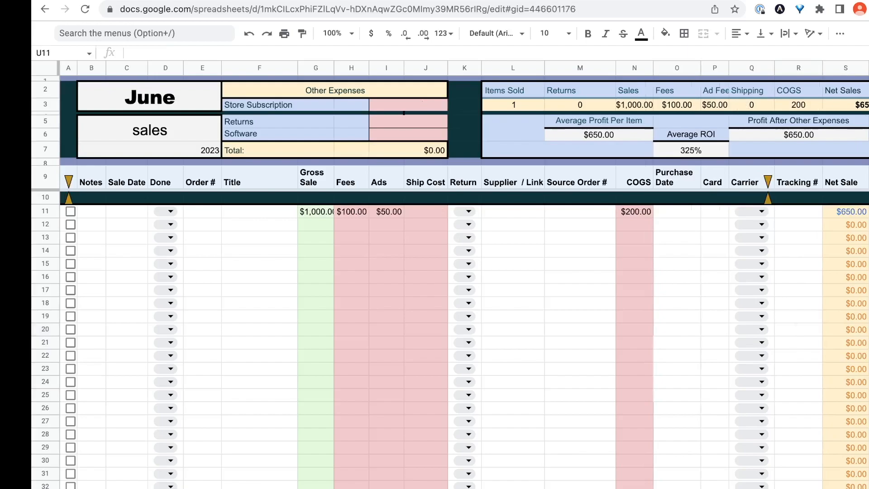
pyautogui.hotkey('alt', 'Down')
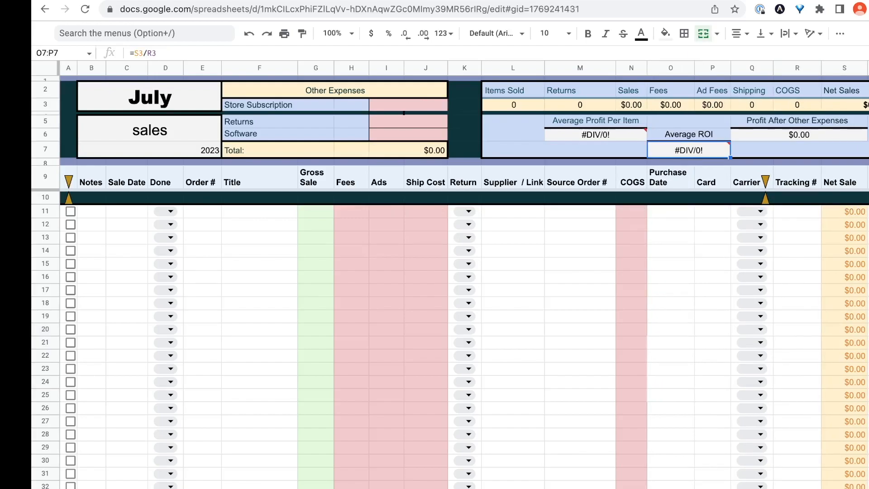
pyautogui.hotkey('alt', 'Down')
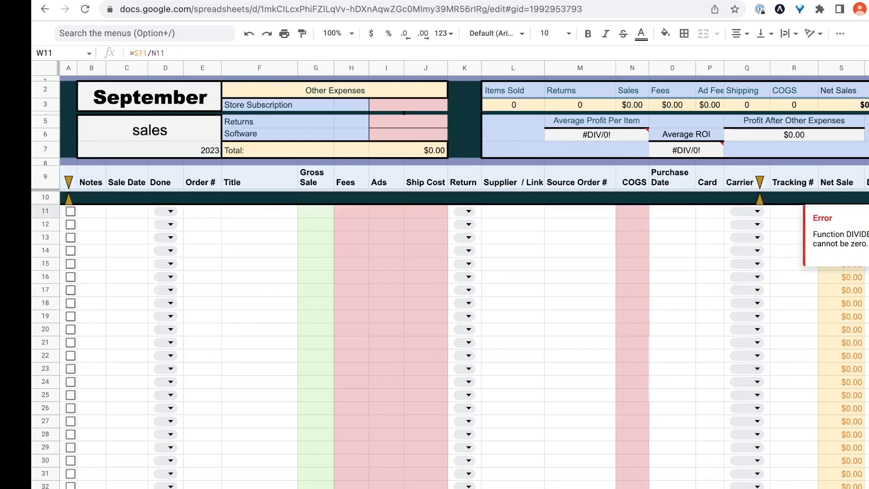
pyautogui.hotkey('alt', 'Down')
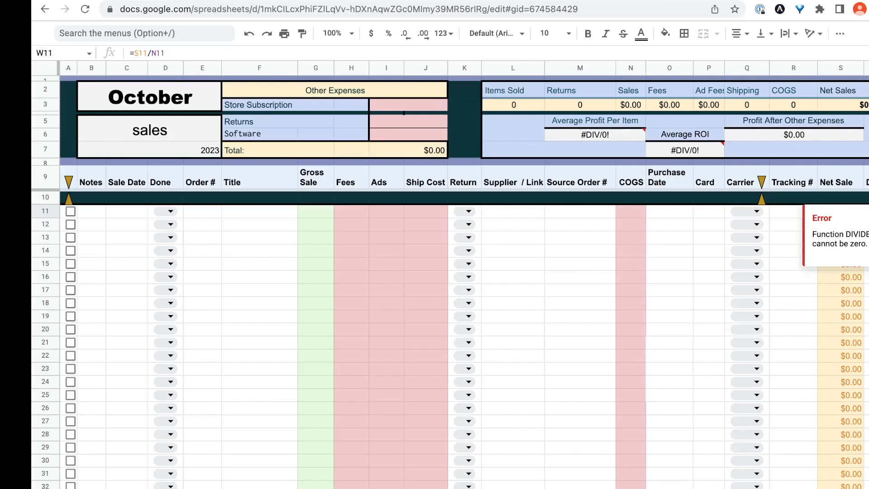
pyautogui.hotkey('alt', 'Down')
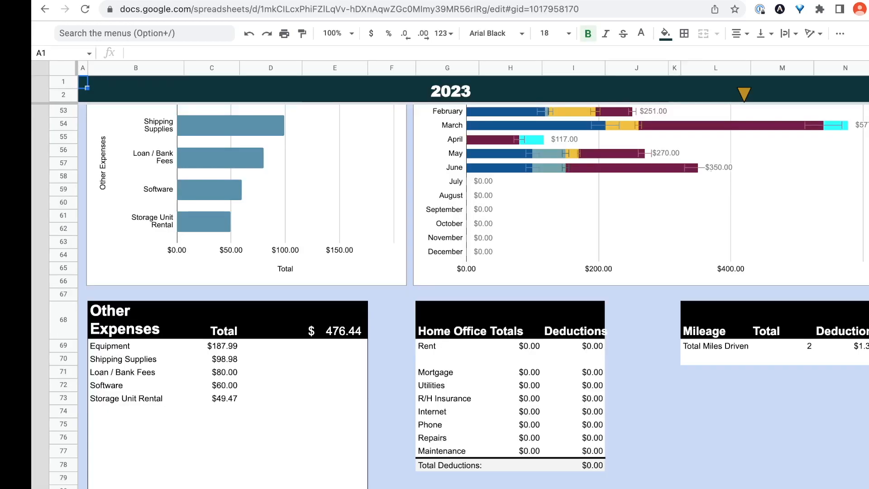
pyautogui.hotkey('alt', 'Down')
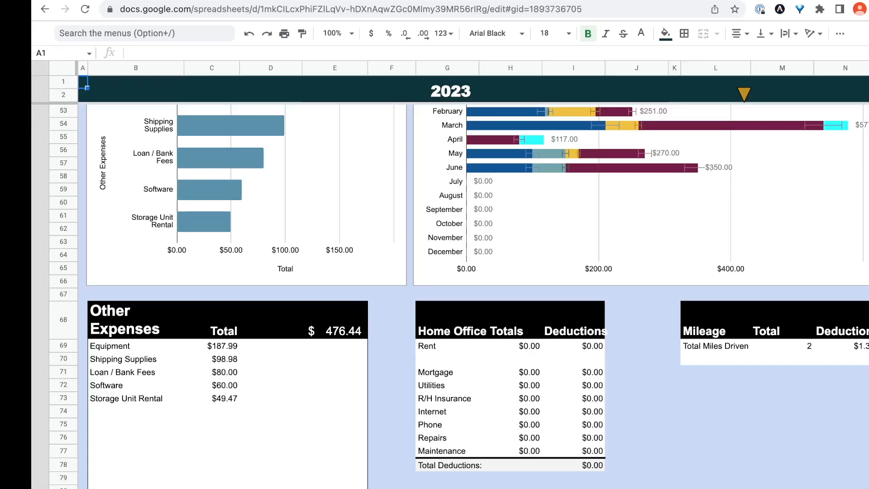